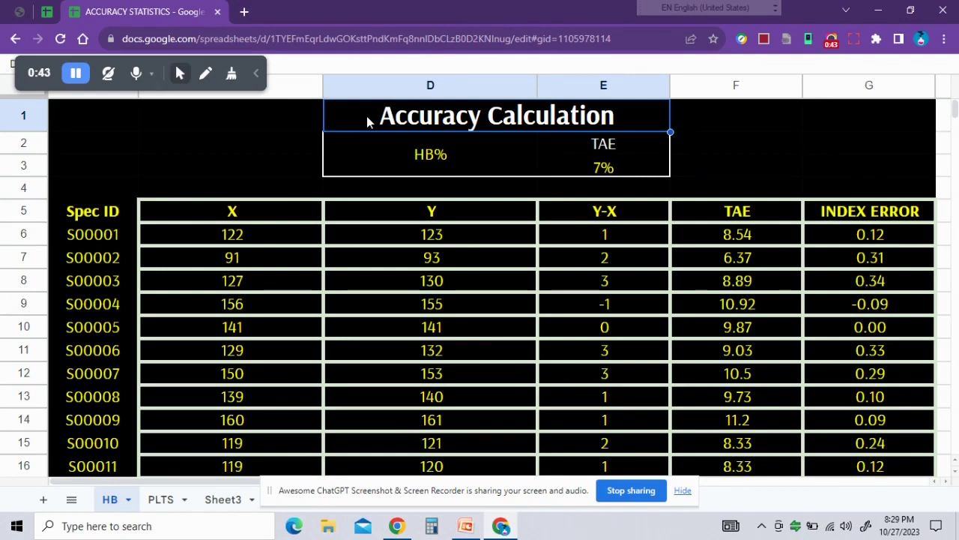
# Examine the HB% label and its TAE percentage above the table, plus the first two Spec IDs
pyautogui.click(364, 160)
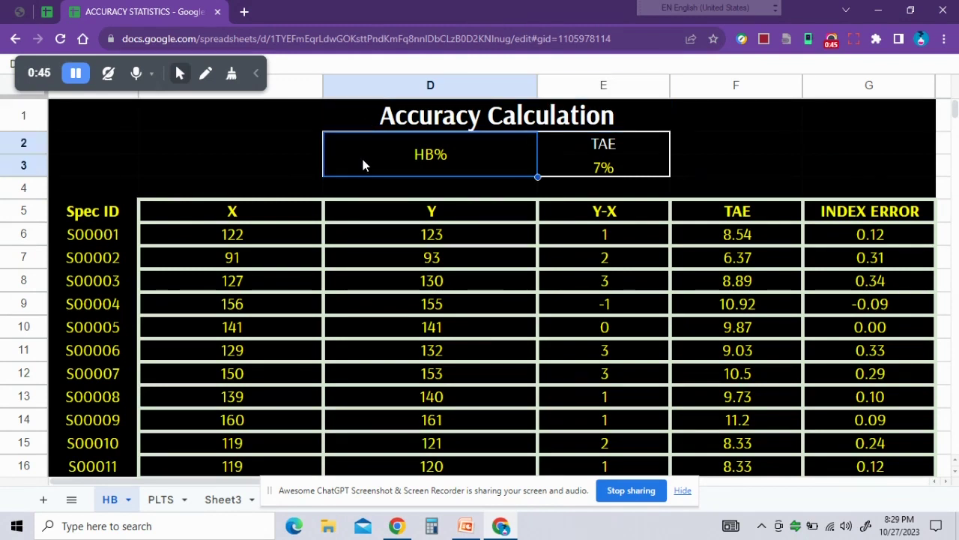
pyautogui.click(558, 150)
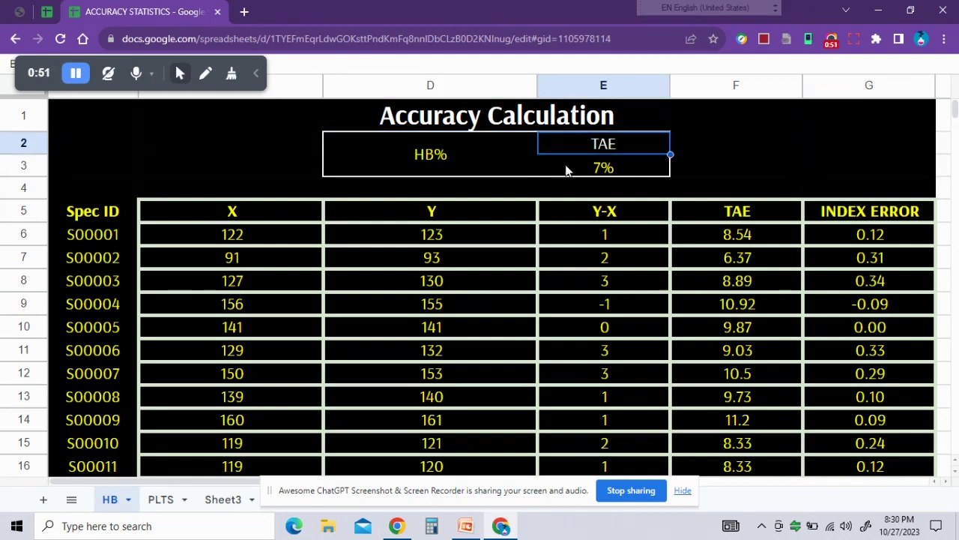
pyautogui.click(566, 169)
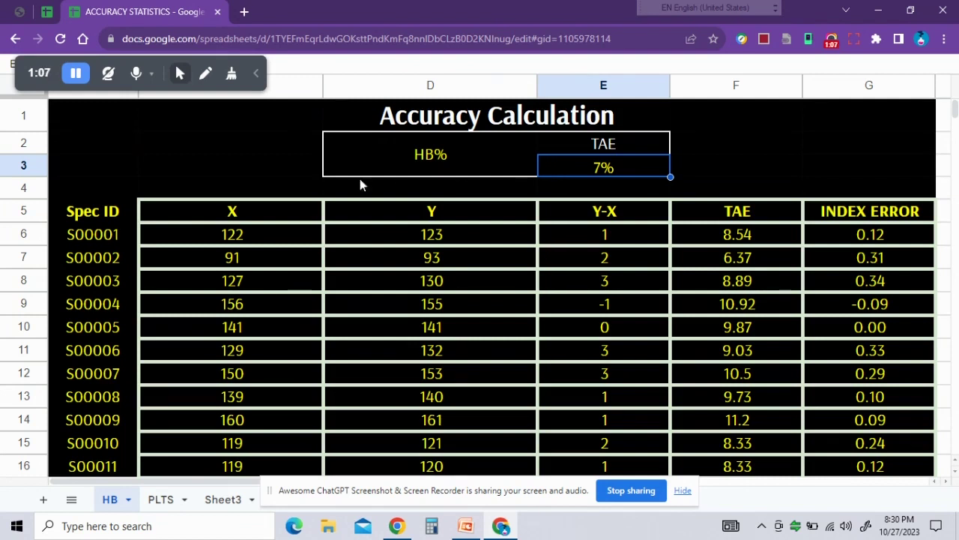
pyautogui.click(100, 237)
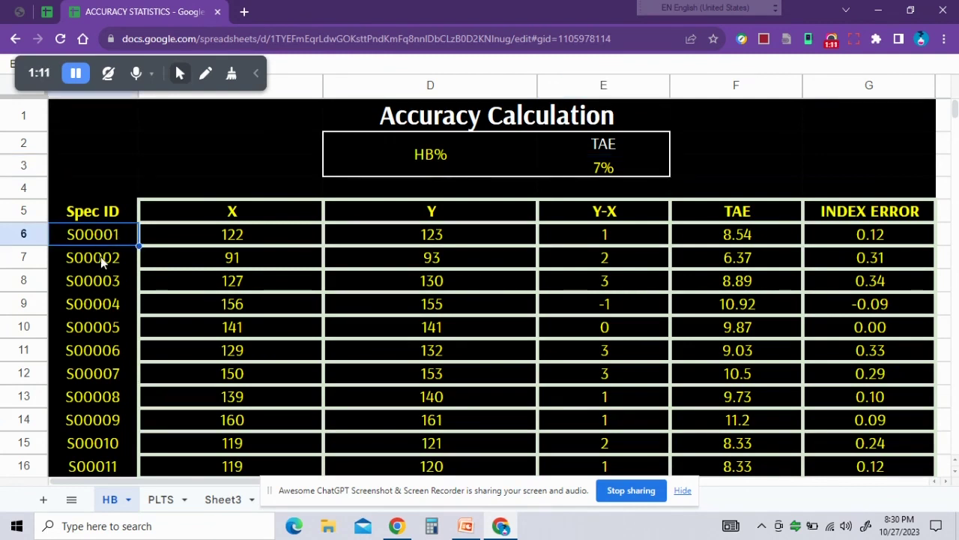
pyautogui.click(100, 257)
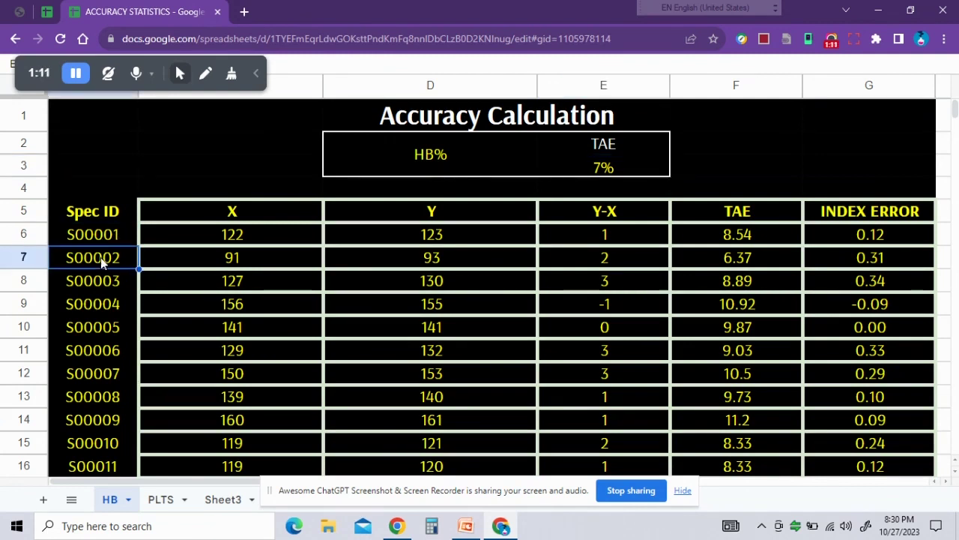
# Review the X and Y columns on the HB sheet, comparing the paired results of sample S00001 and the rows below
pyautogui.click(200, 211)
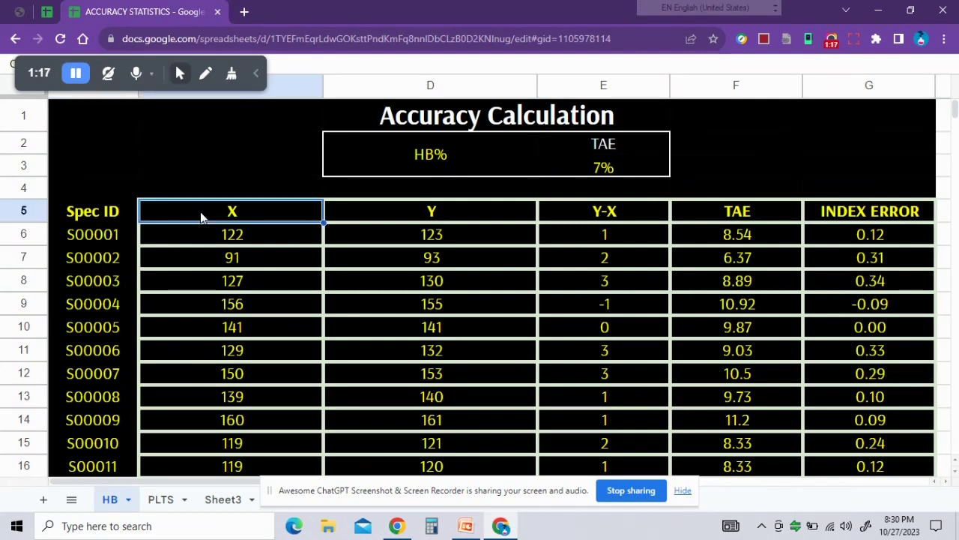
pyautogui.click(387, 216)
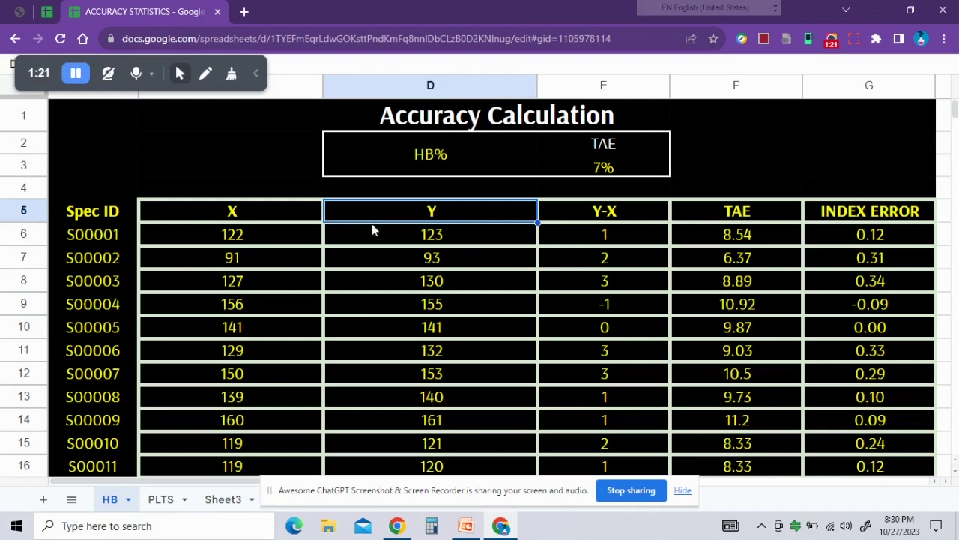
pyautogui.click(118, 243)
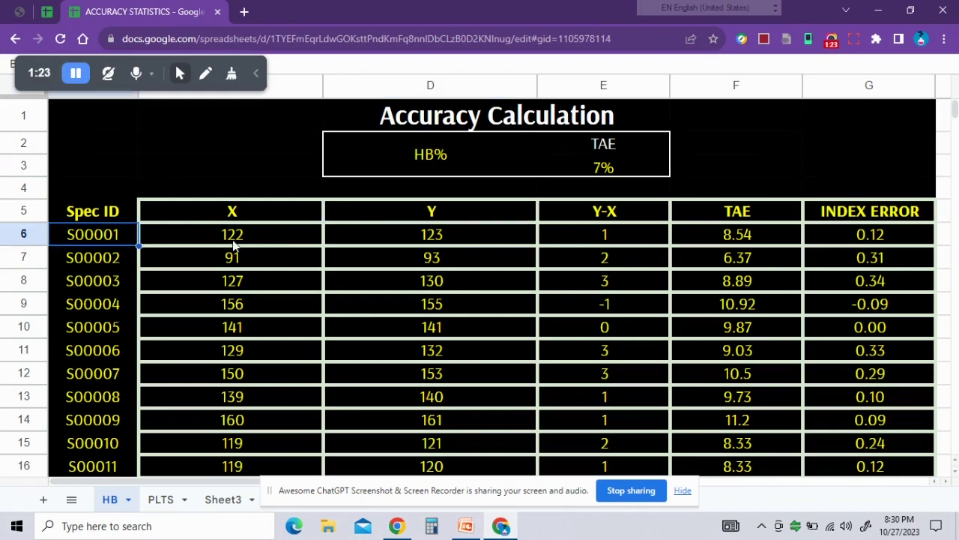
pyautogui.click(268, 239)
pyautogui.click(354, 236)
pyautogui.click(291, 237)
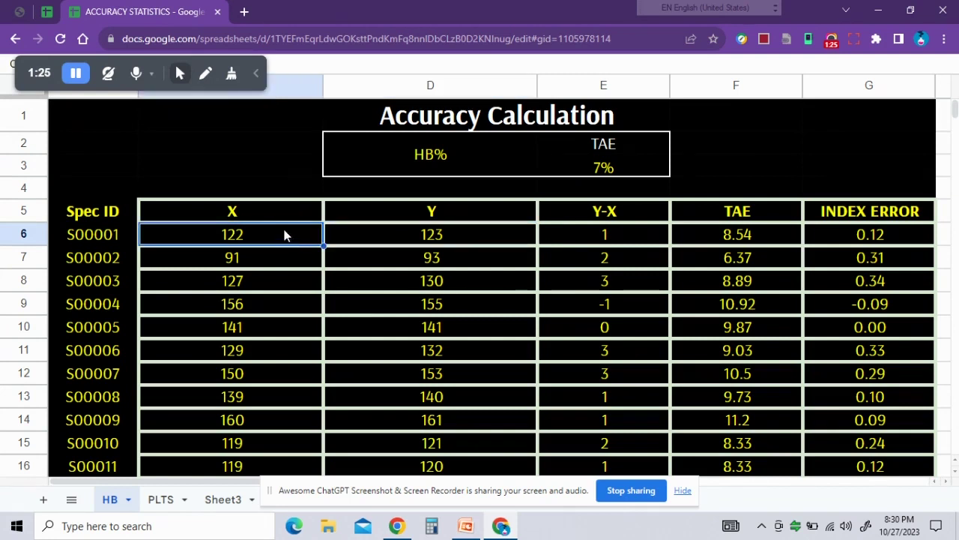
pyautogui.click(280, 216)
pyautogui.click(281, 237)
pyautogui.click(367, 215)
pyautogui.click(383, 242)
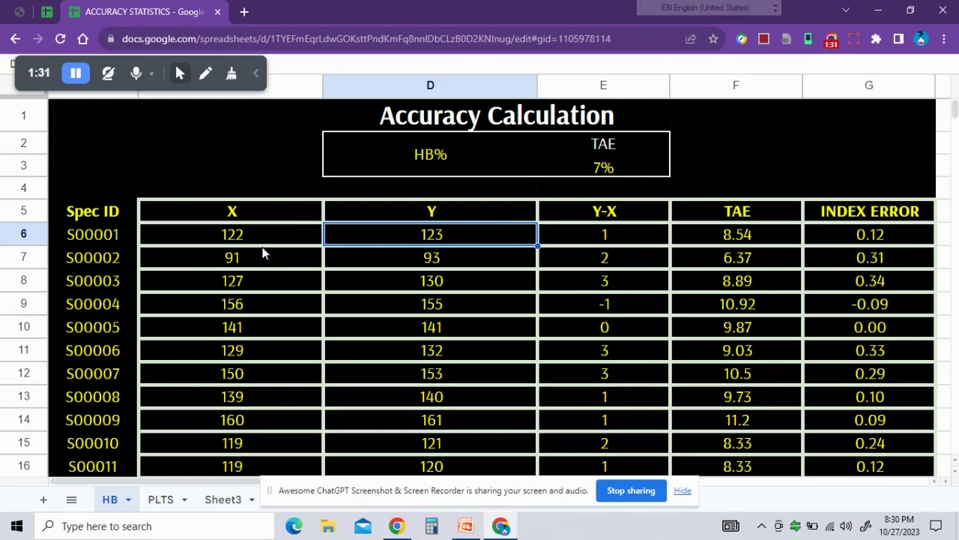
pyautogui.scroll(-8, 260, 308)
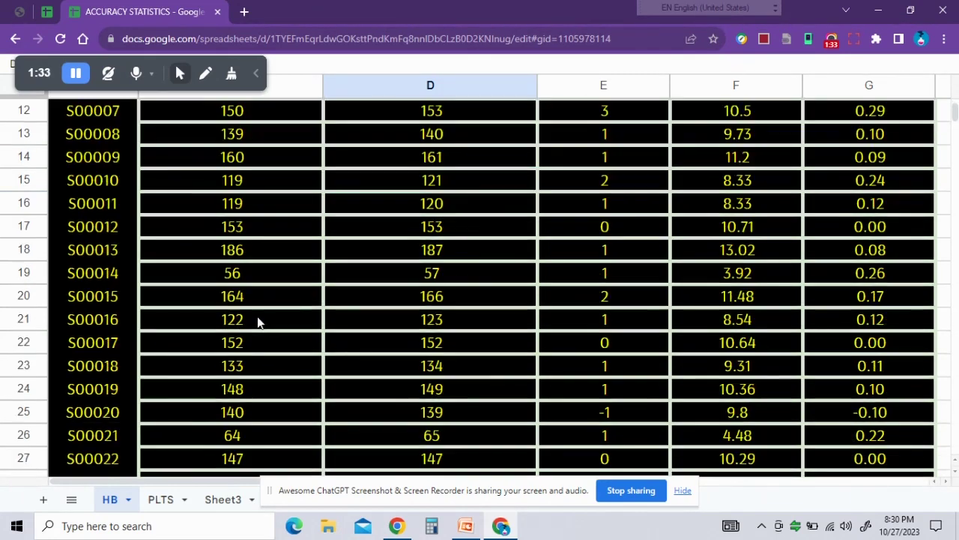
pyautogui.scroll(8, 257, 314)
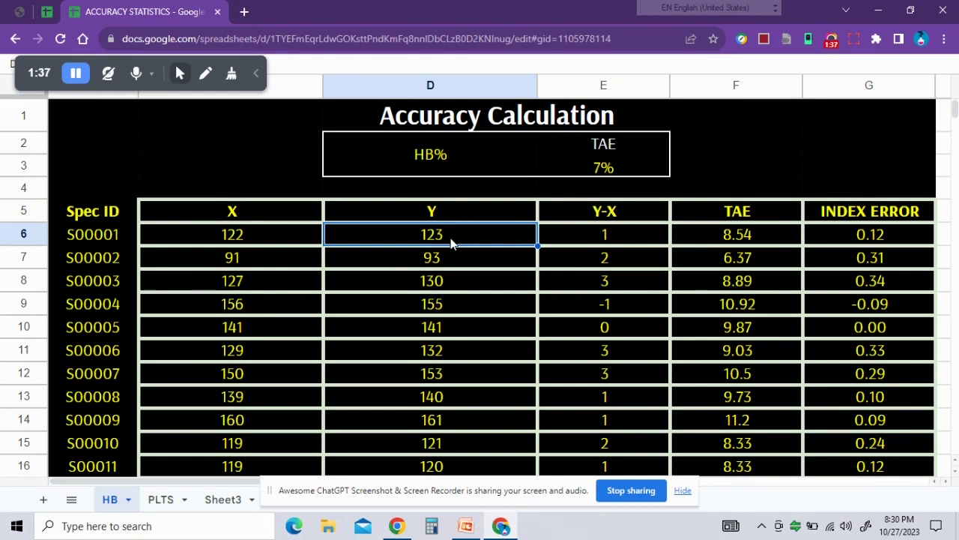
# Inspect the Y-X difference for sample S00001 against the X and Y results in rows 5 to 15
pyautogui.click(282, 240)
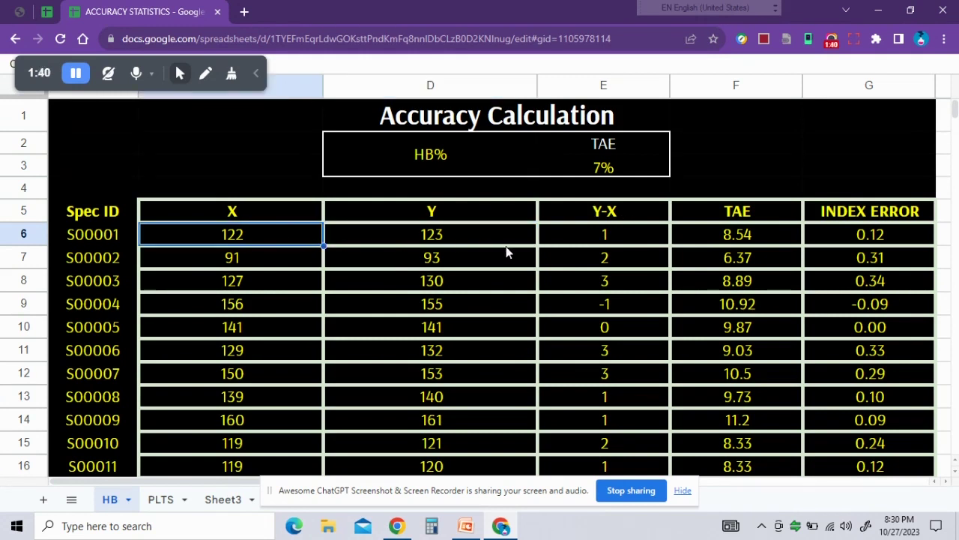
pyautogui.click(567, 242)
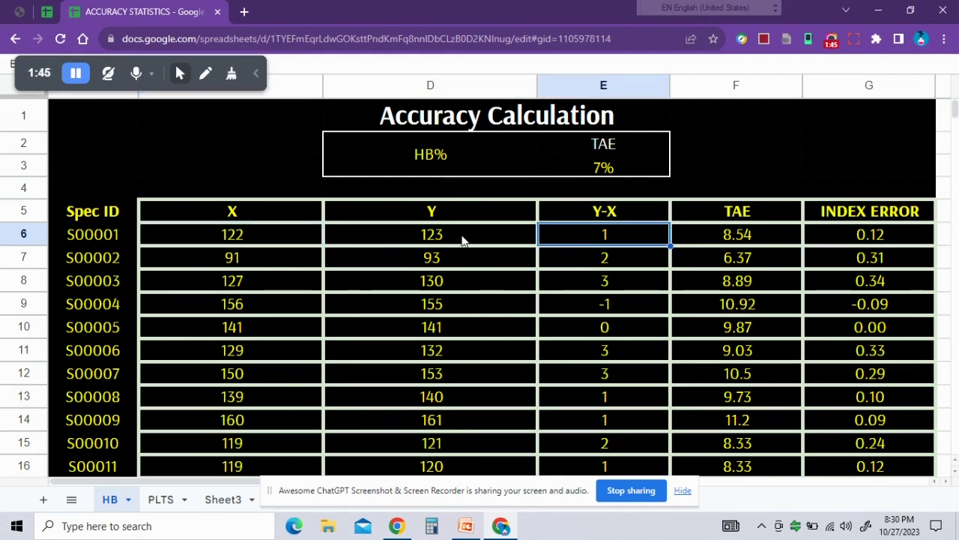
pyautogui.click(267, 214)
pyautogui.moveTo(367, 240); pyautogui.dragTo(428, 443)
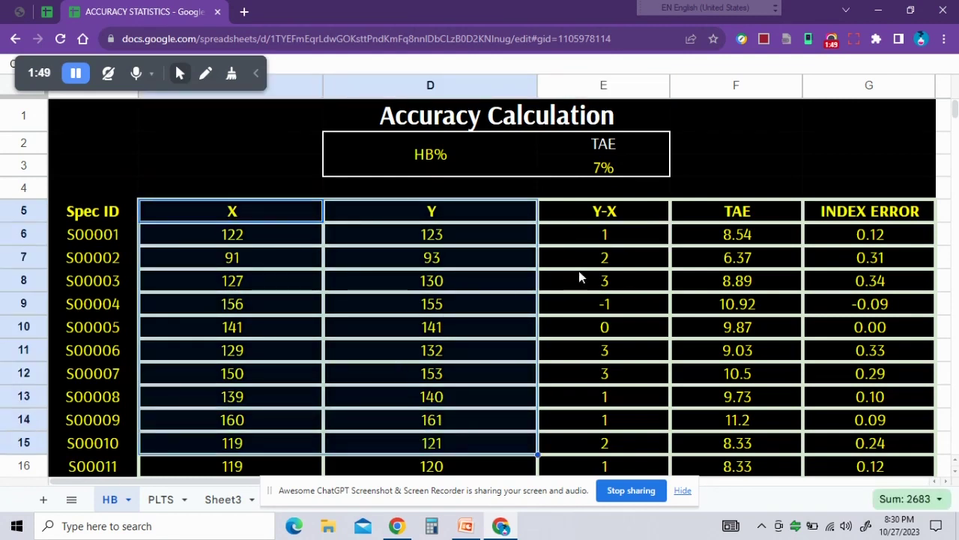
# Trace how the TAE value of sample S00001 derives from its X result and the TAE percentage in E3
pyautogui.click(687, 217)
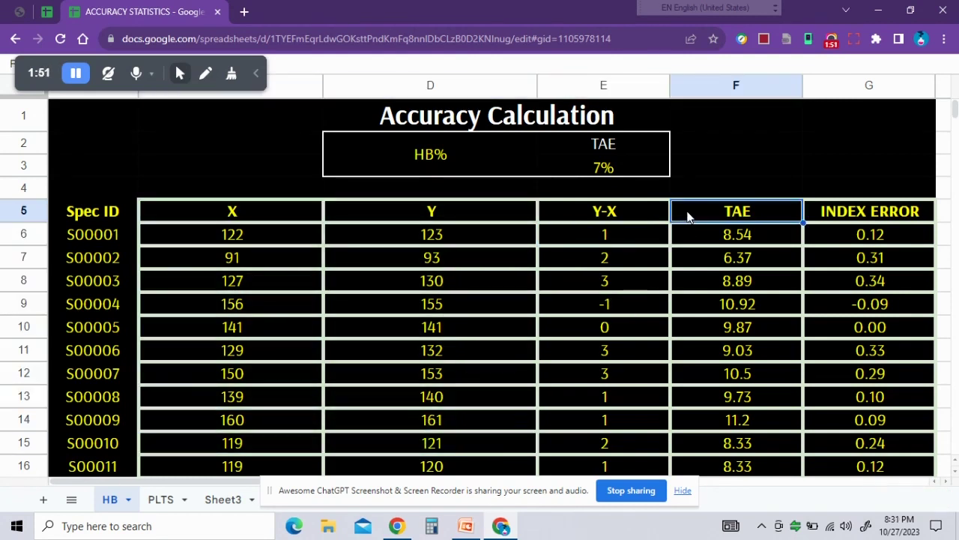
pyautogui.click(598, 171)
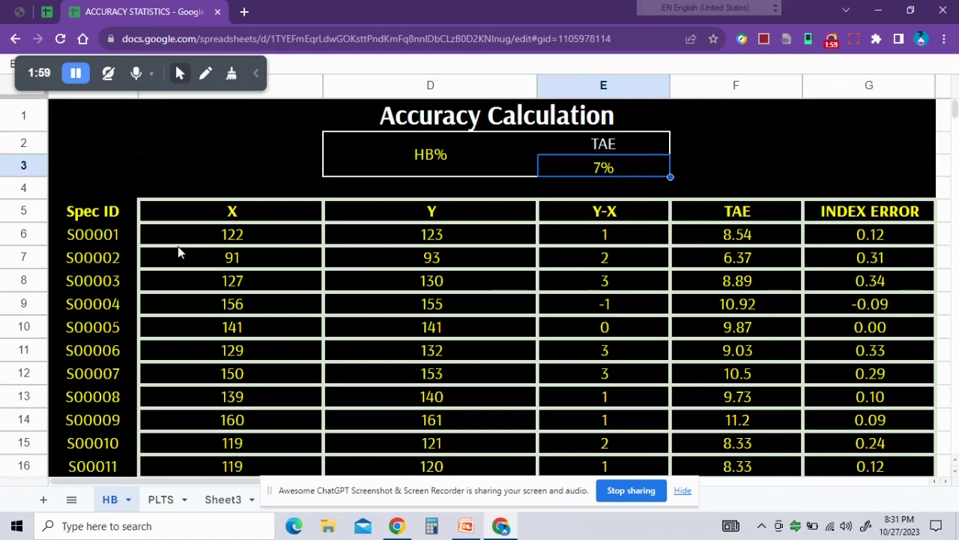
pyautogui.click(702, 237)
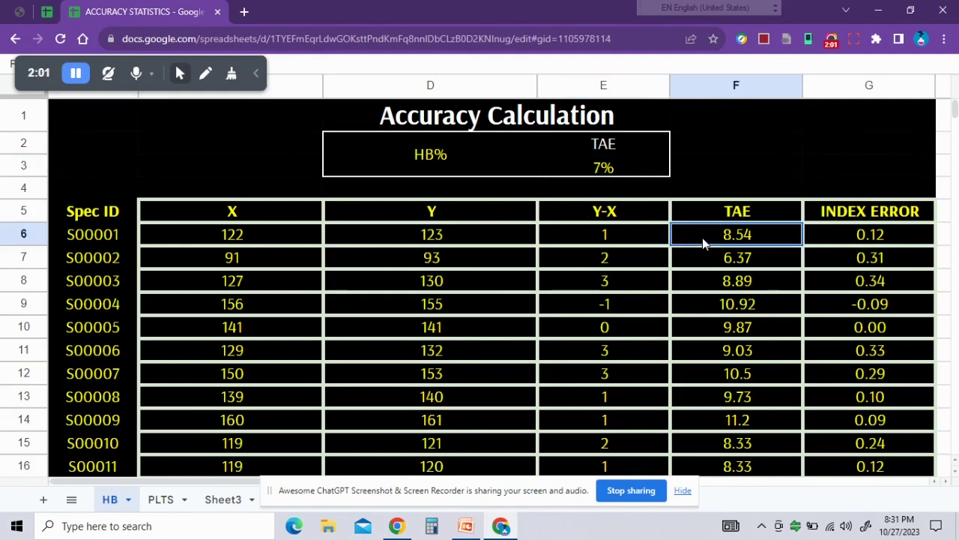
pyautogui.press('Down')
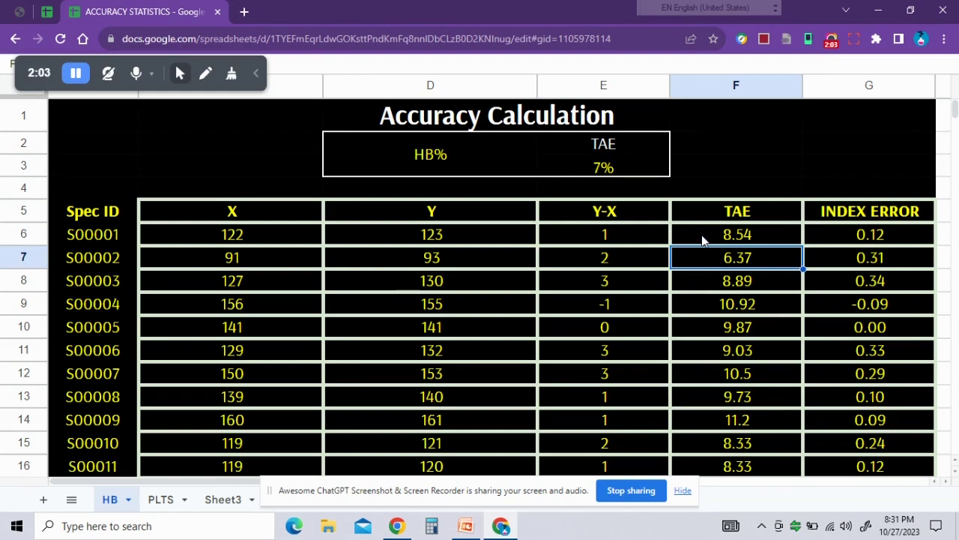
pyautogui.press('Up')
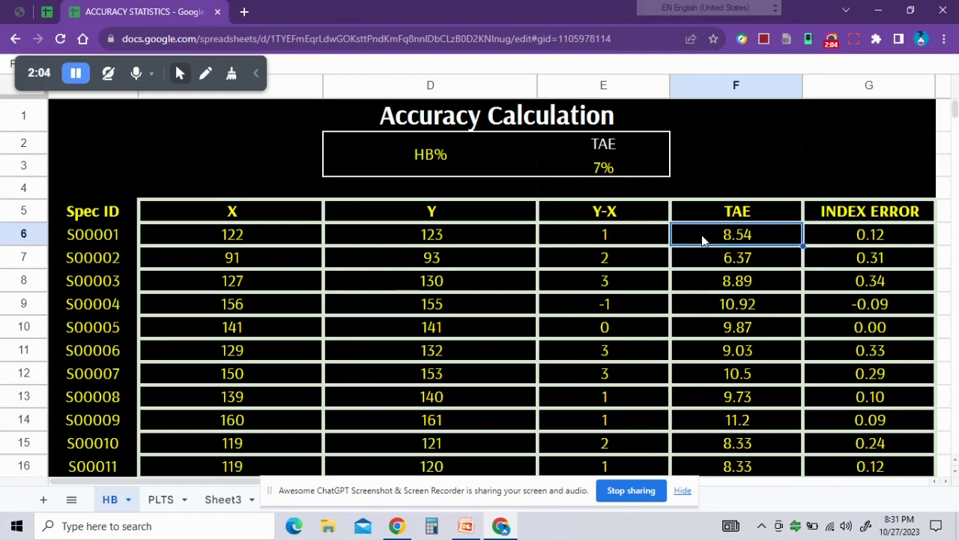
pyautogui.click(290, 242)
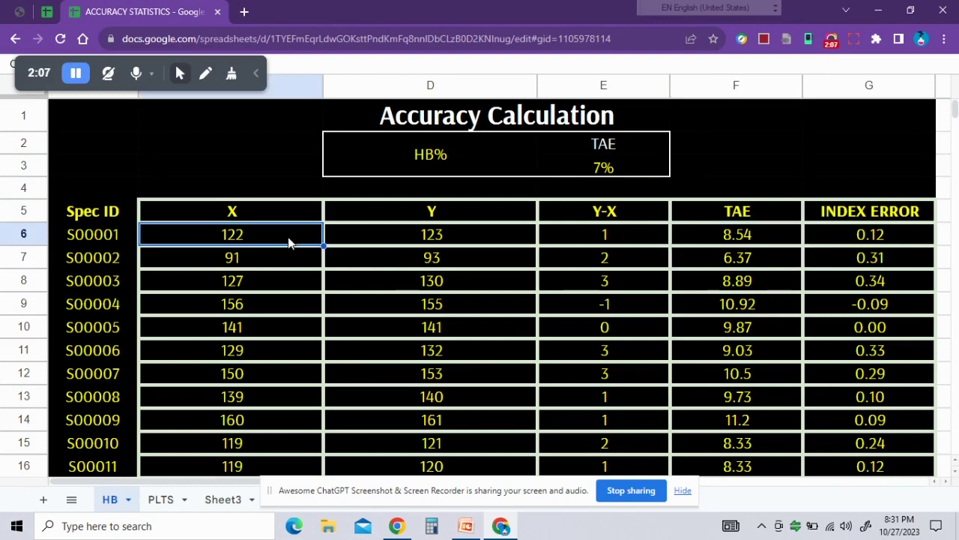
pyautogui.click(616, 168)
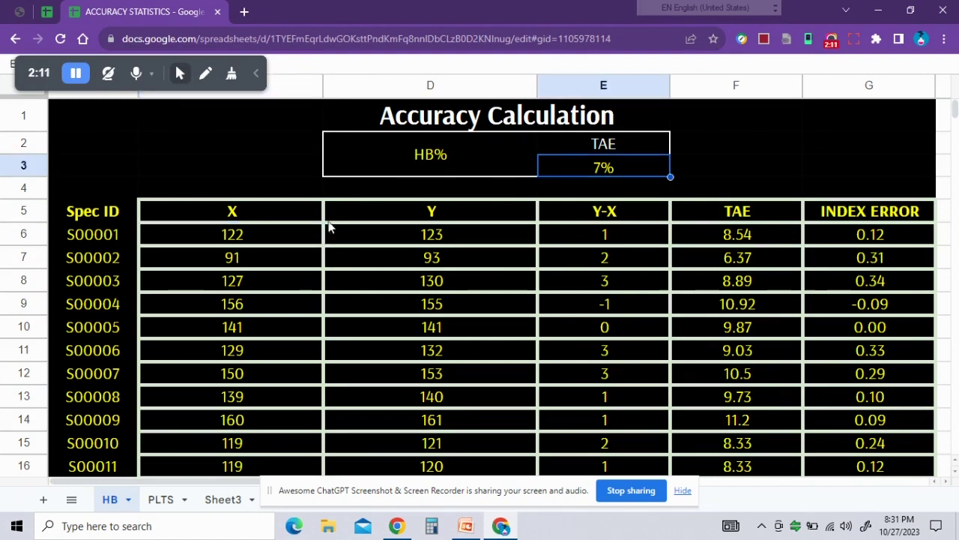
pyautogui.click(299, 238)
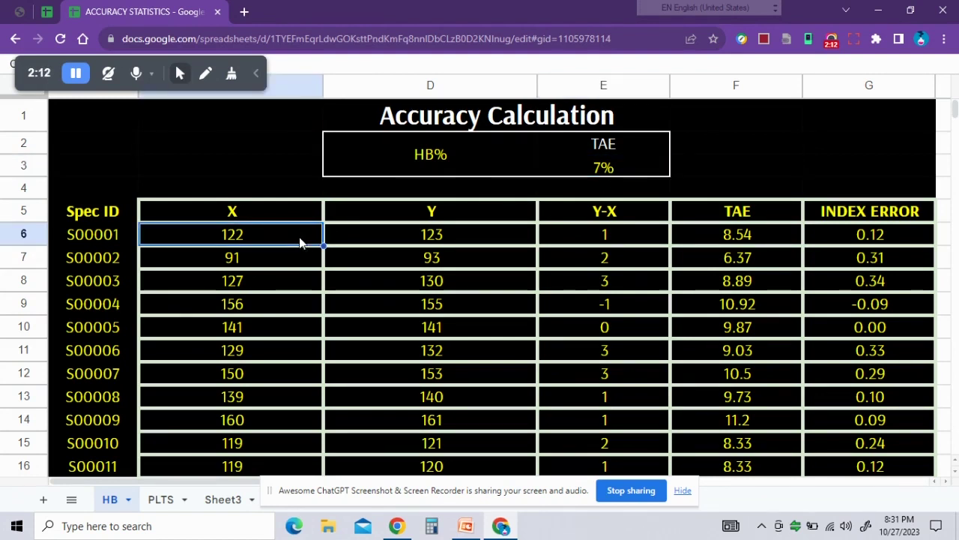
pyautogui.click(617, 169)
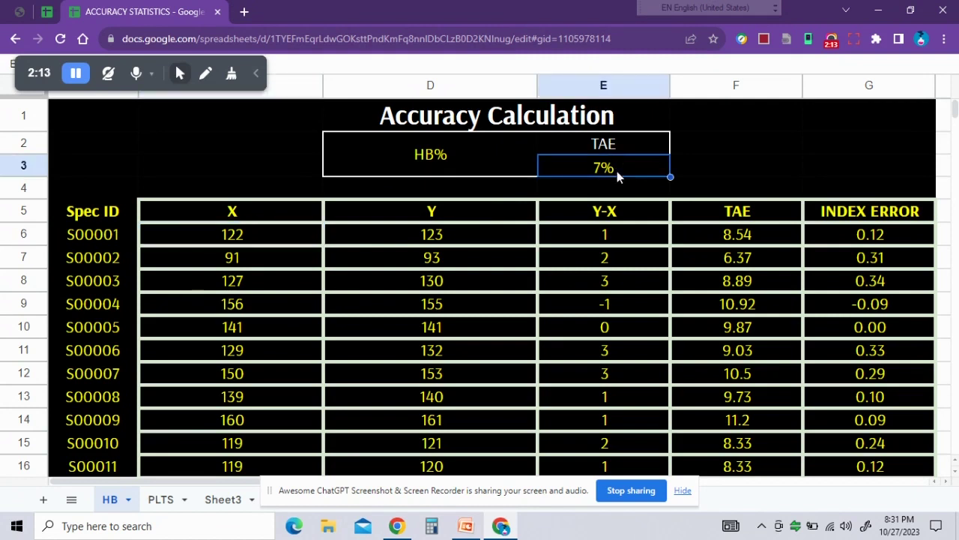
pyautogui.click(702, 241)
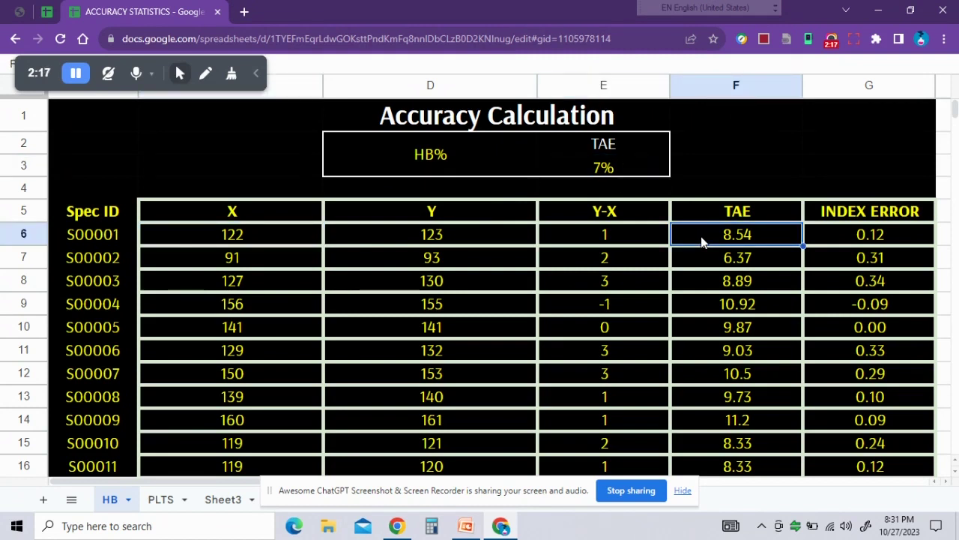
# Check the TAE value of sample S00002 against its X result and E3, and review TAE cells F6 to F15
pyautogui.click(254, 265)
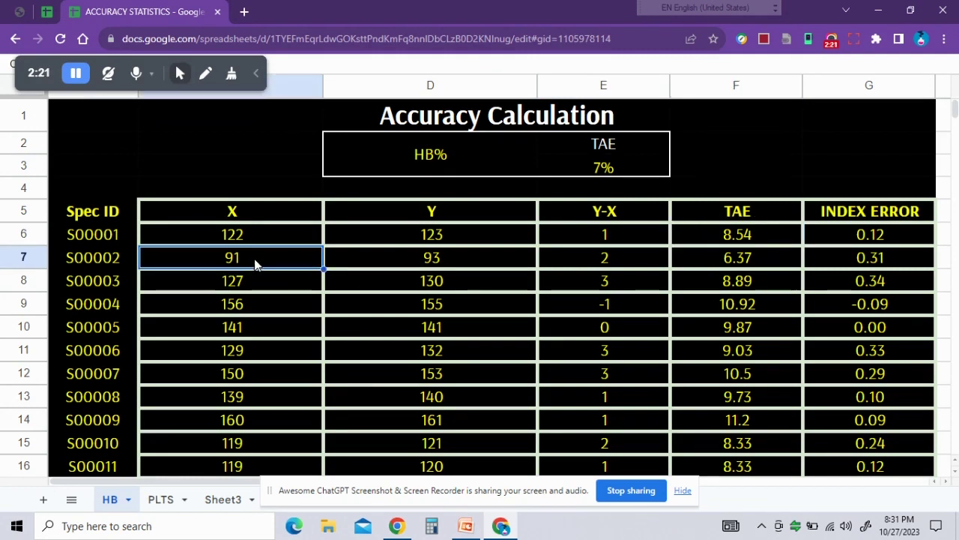
pyautogui.click(581, 171)
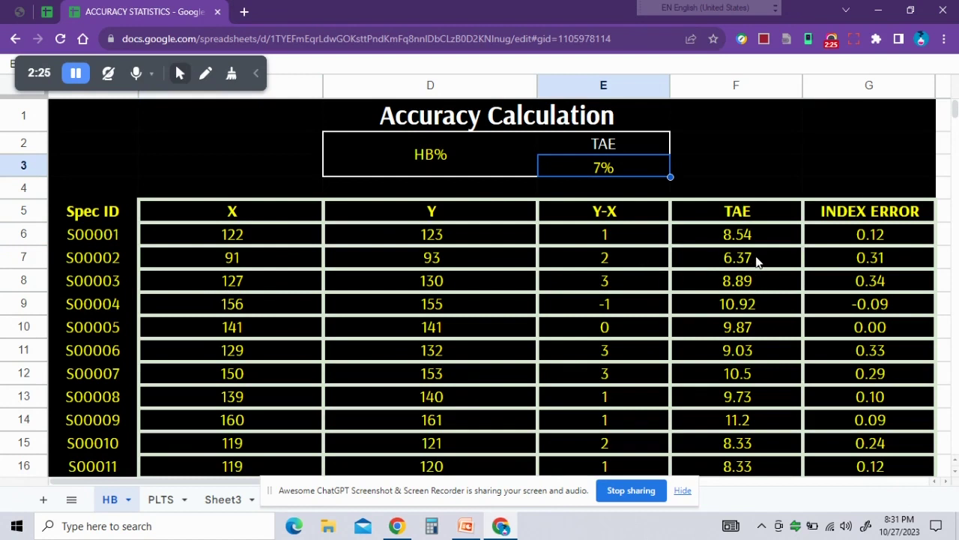
pyautogui.click(733, 260)
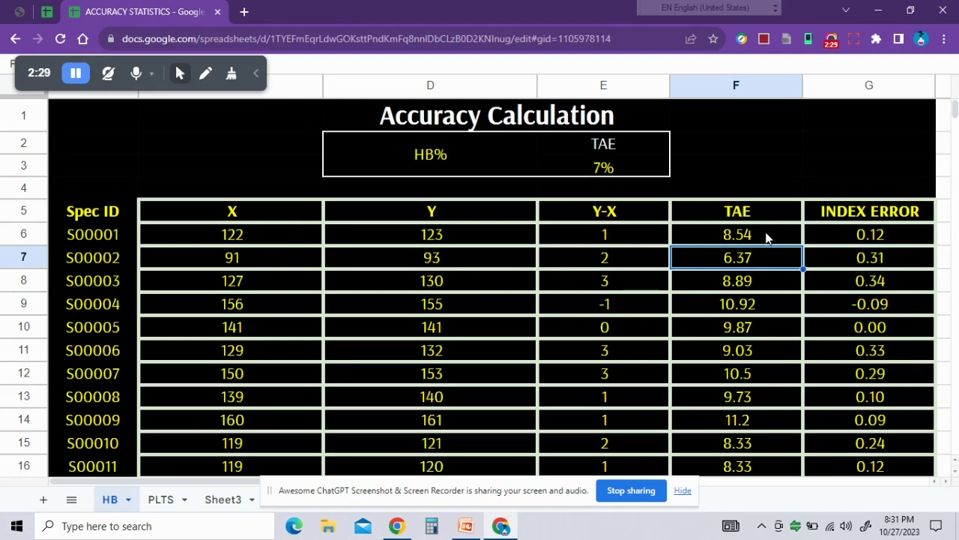
pyautogui.moveTo(766, 237); pyautogui.dragTo(746, 442)
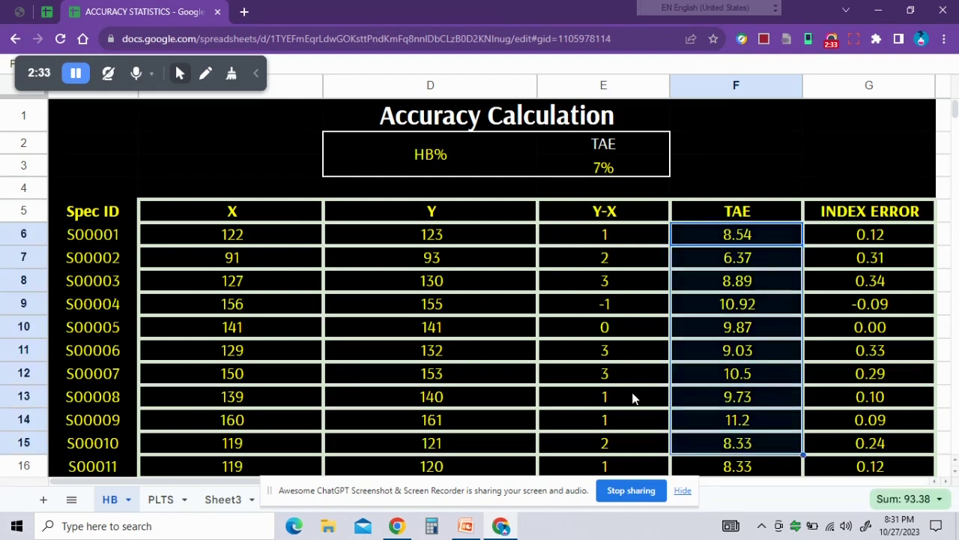
pyautogui.click(616, 168)
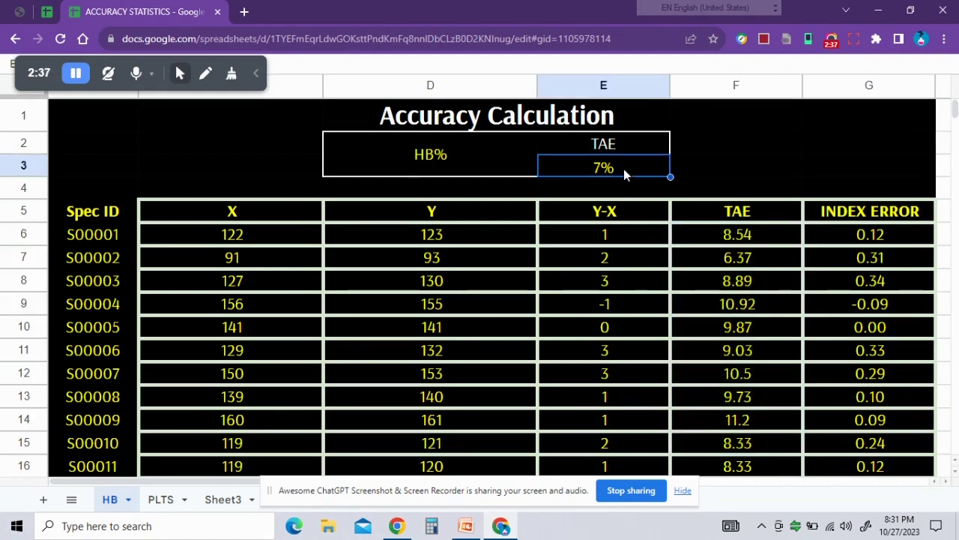
pyautogui.click(710, 165)
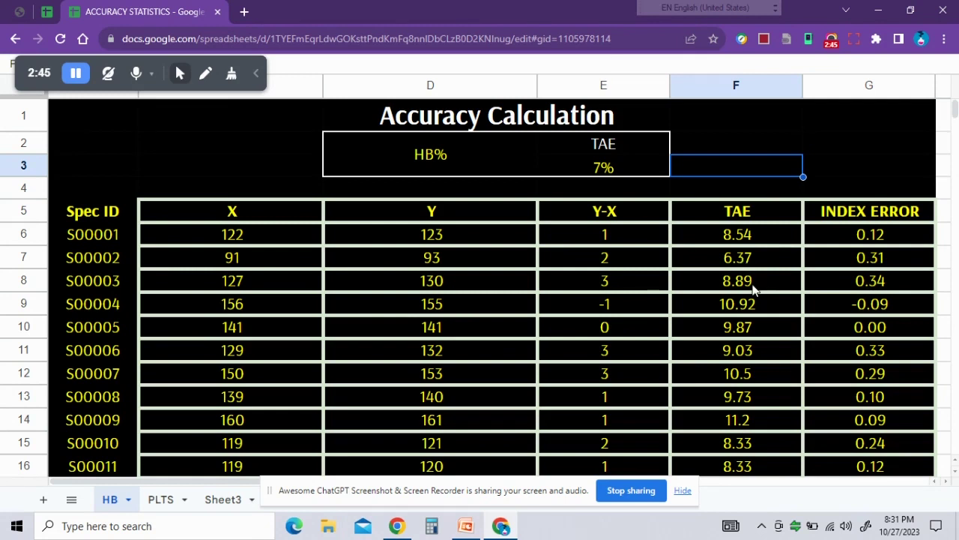
pyautogui.click(761, 238)
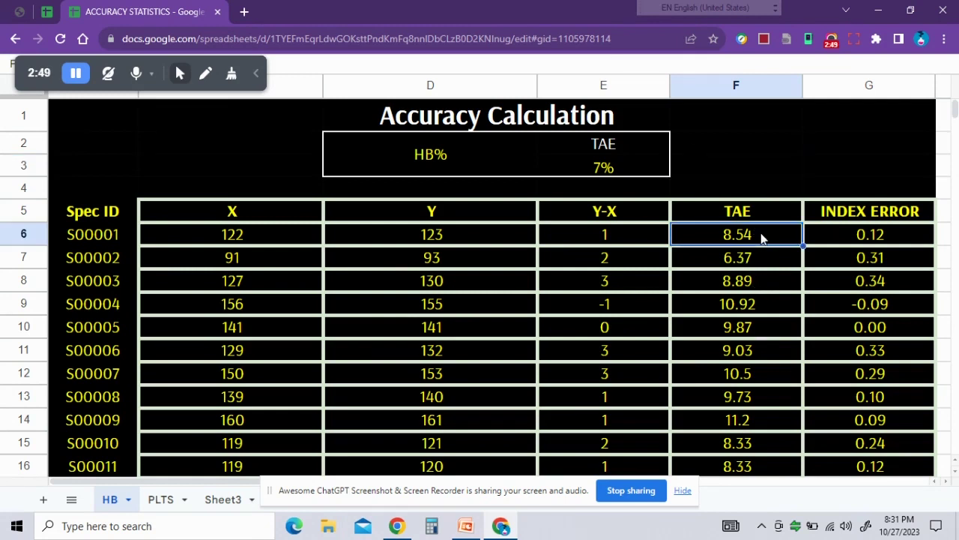
pyautogui.click(627, 167)
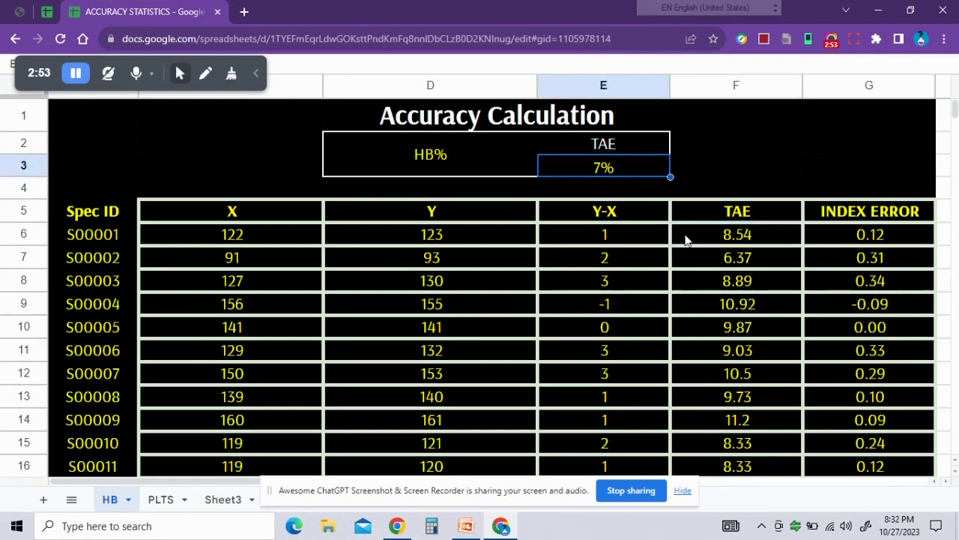
# Trace how the INDEX ERROR value of sample S00001 derives from its Y-X difference and TAE value
pyautogui.click(815, 217)
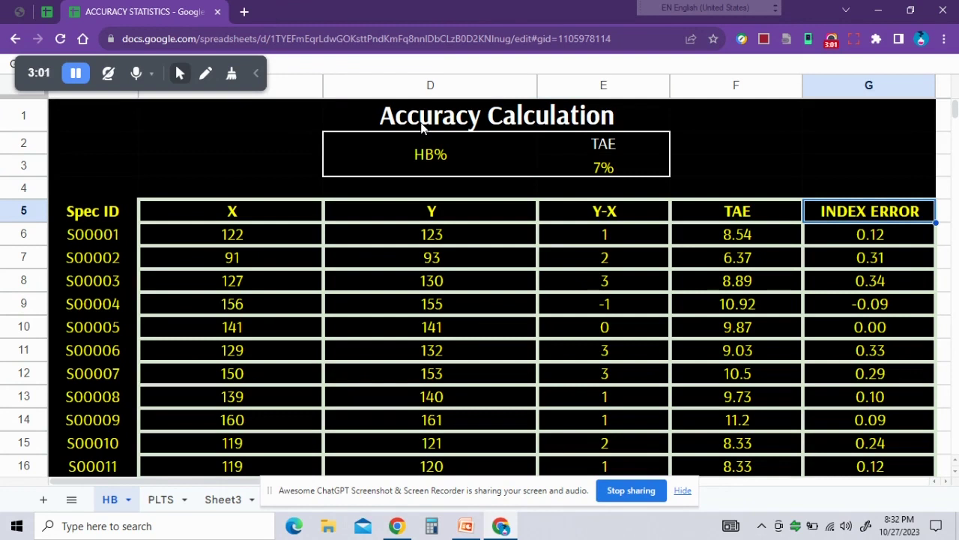
pyautogui.click(844, 240)
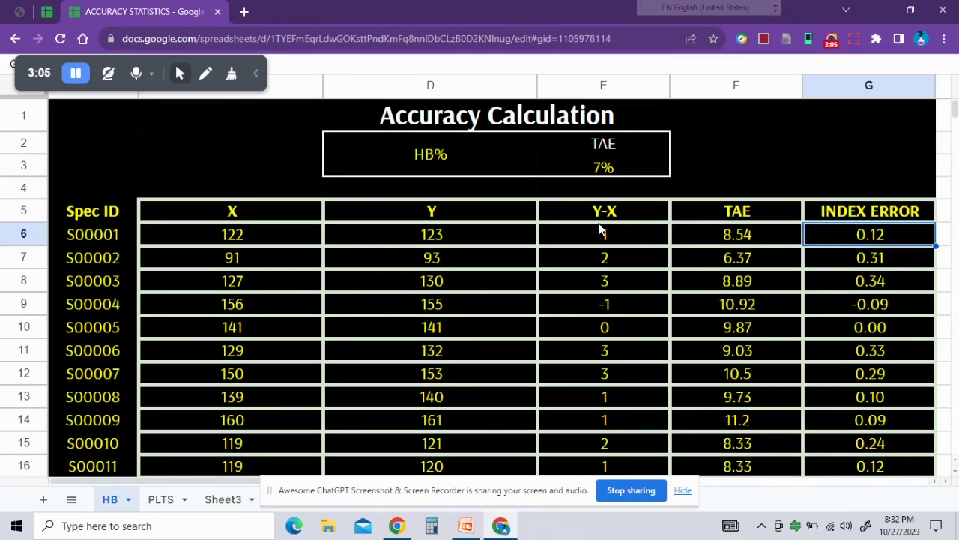
pyautogui.click(631, 240)
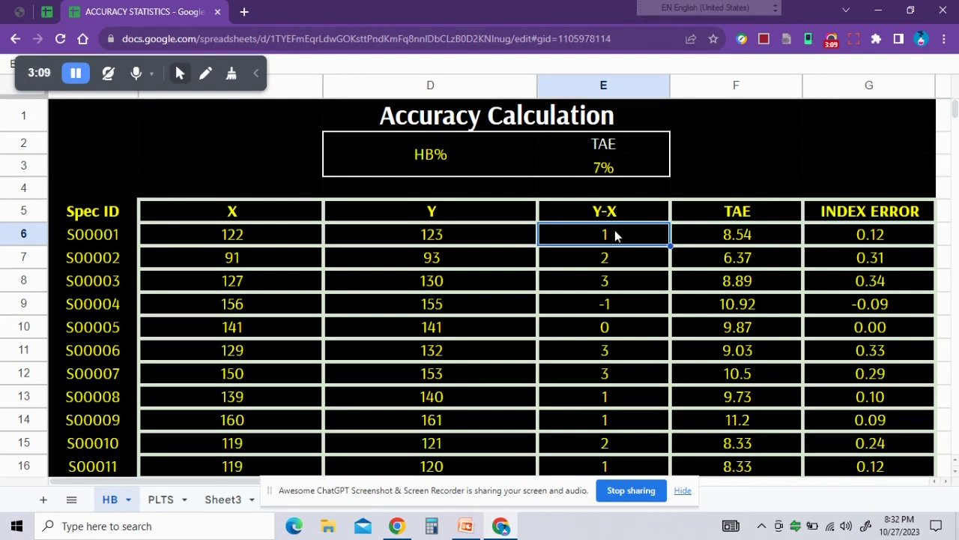
pyautogui.click(703, 240)
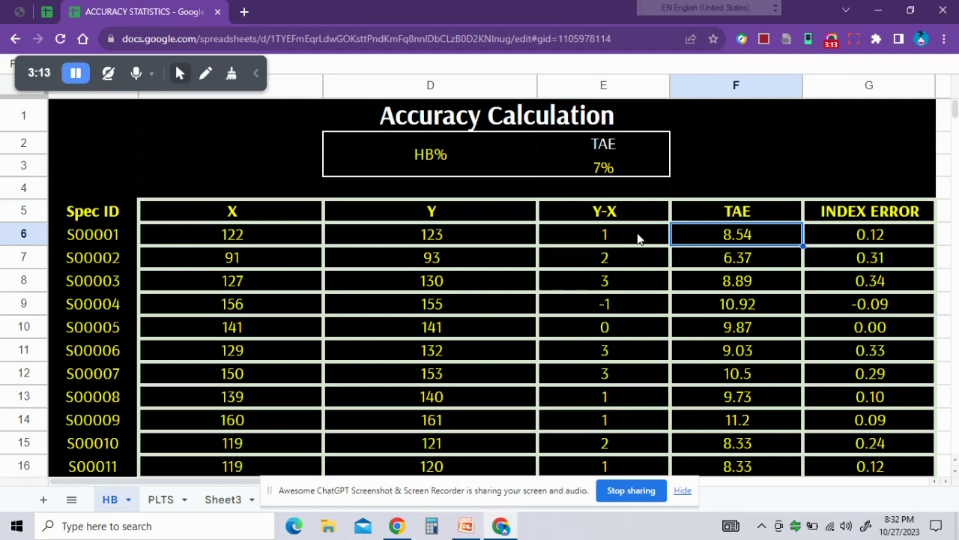
pyautogui.click(637, 238)
pyautogui.click(712, 240)
pyautogui.click(838, 235)
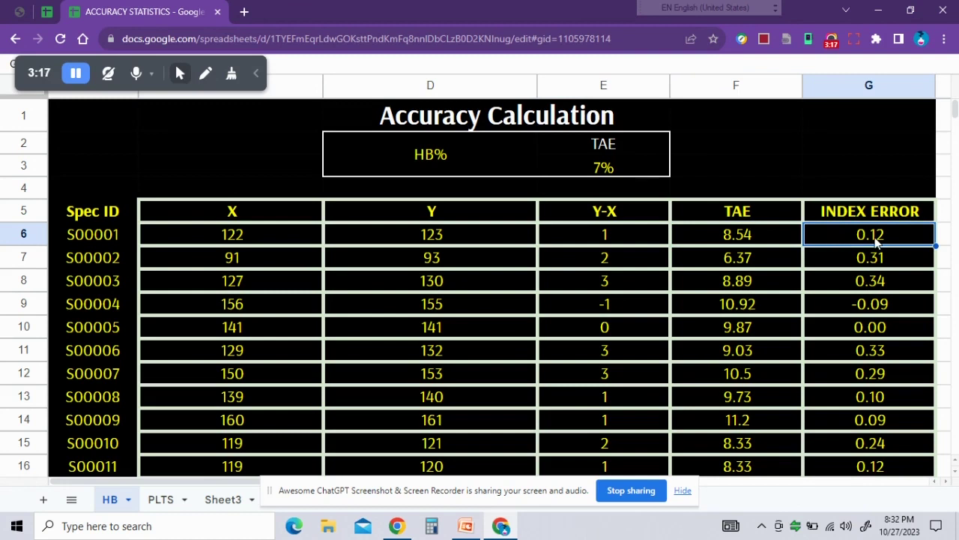
# Check the INDEX ERROR of sample S00002 against its Y-X and TAE values, and review the column down to row 59
pyautogui.click(627, 261)
pyautogui.click(694, 261)
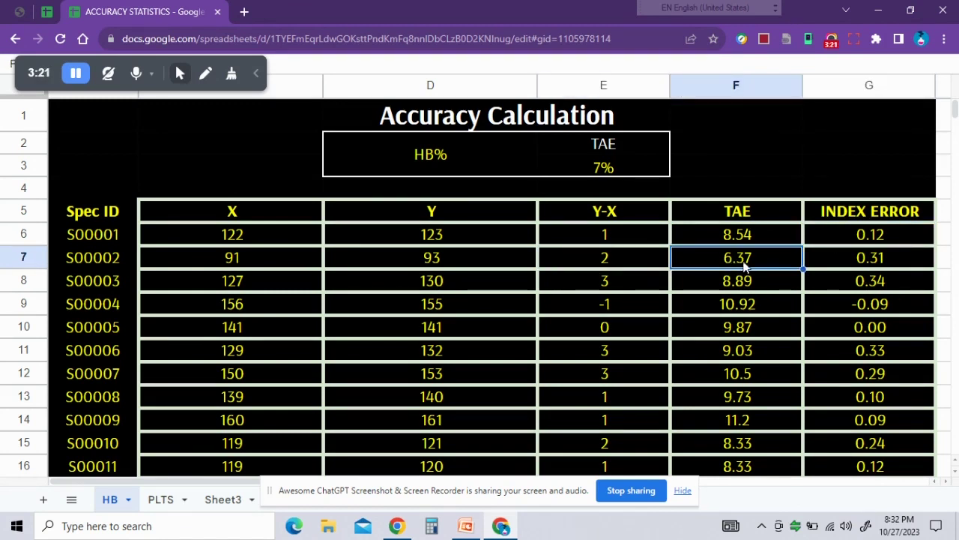
pyautogui.click(831, 261)
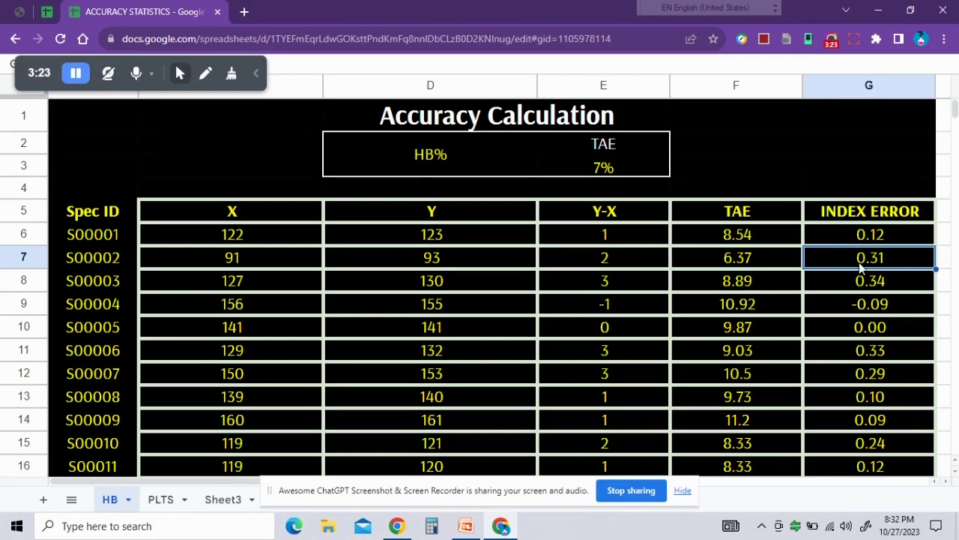
pyautogui.scroll(-3, 858, 261)
pyautogui.scroll(-9, 852, 261)
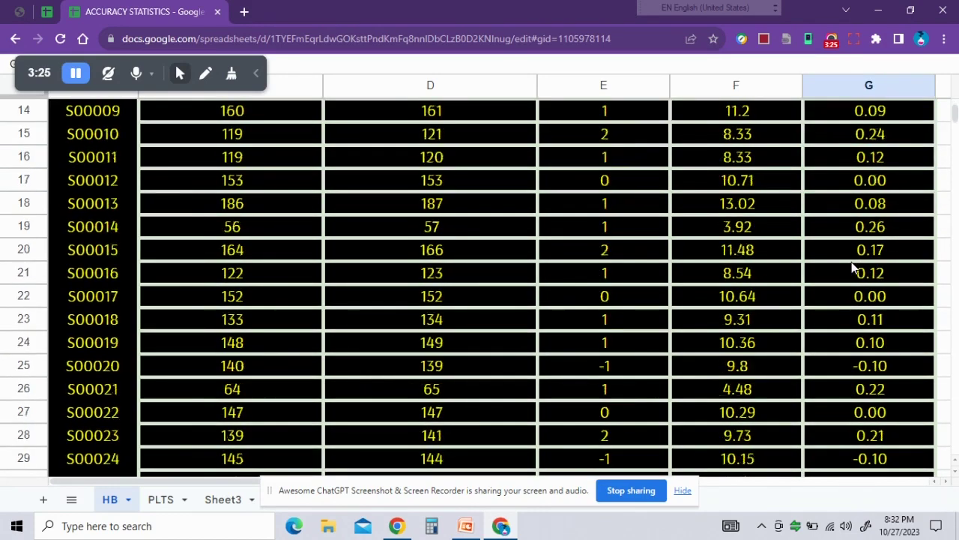
pyautogui.scroll(-3, 849, 261)
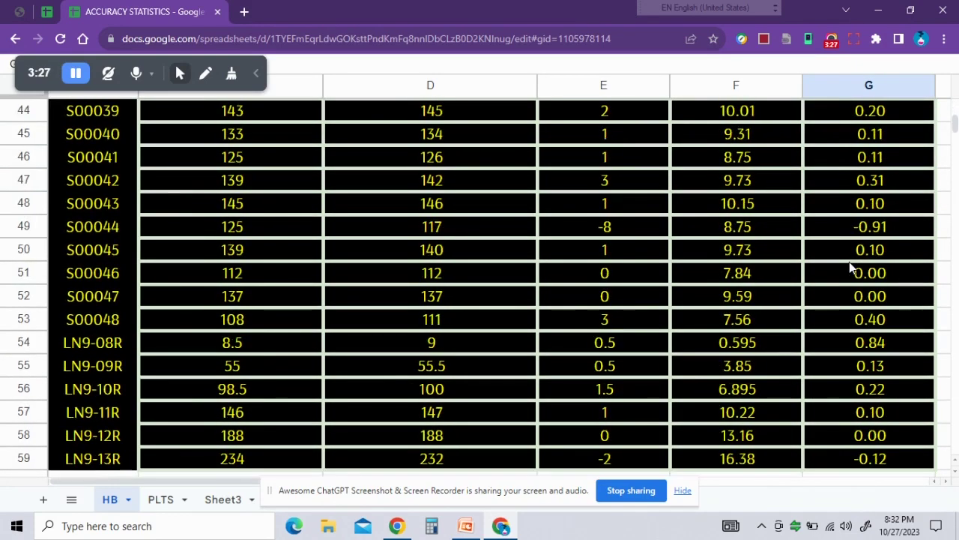
pyautogui.scroll(14, 850, 261)
pyautogui.scroll(1, 850, 259)
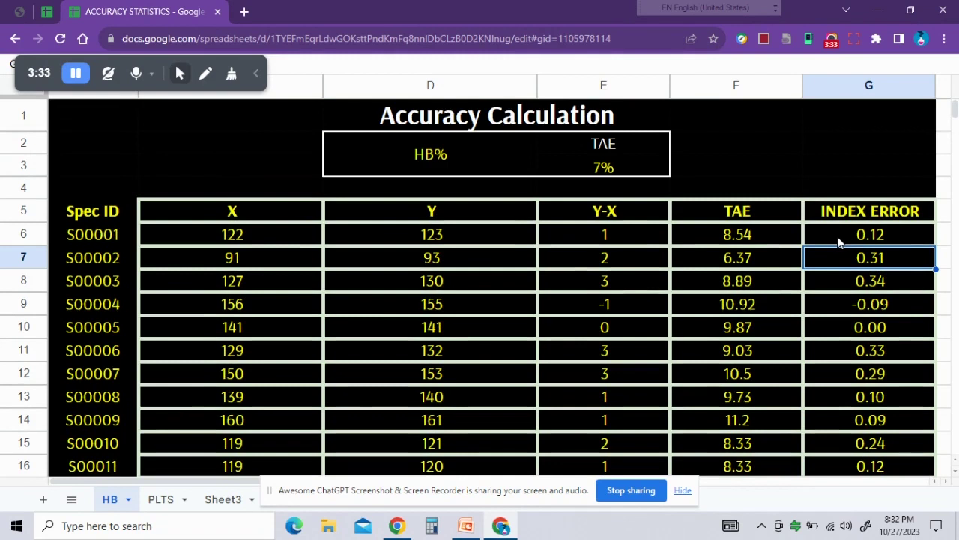
pyautogui.click(776, 163)
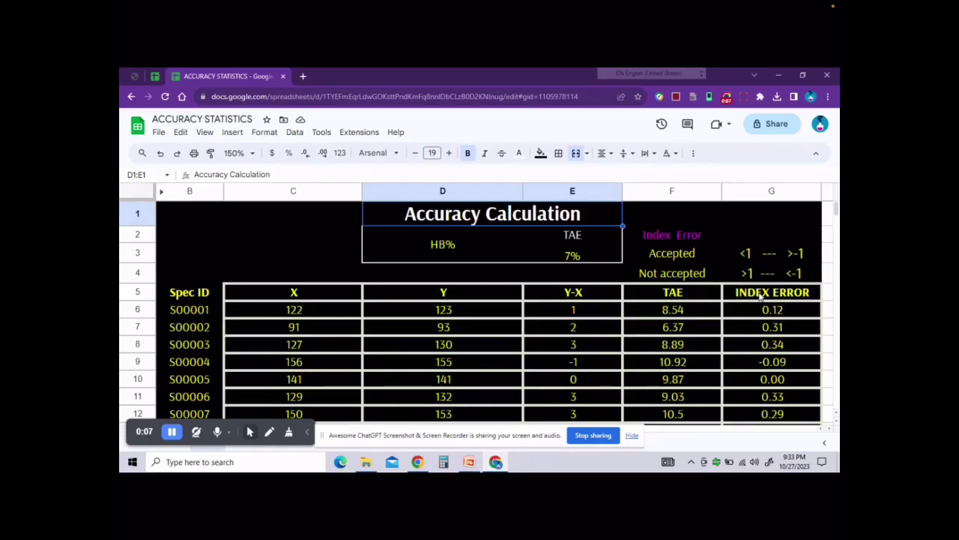
# Compare the INDEX ERROR values of samples S00001 and S00002 with the Accepted limits in G3
pyautogui.click(765, 294)
pyautogui.click(764, 308)
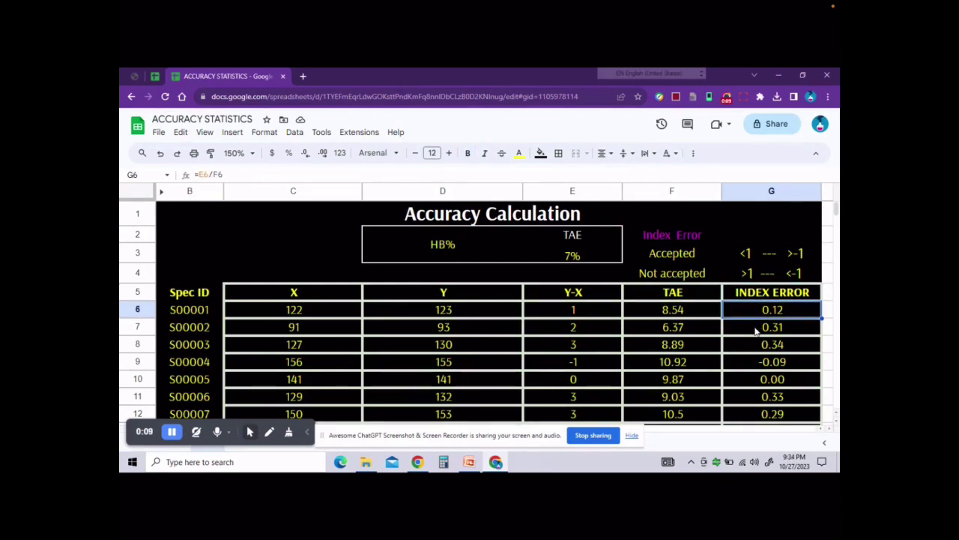
pyautogui.click(755, 329)
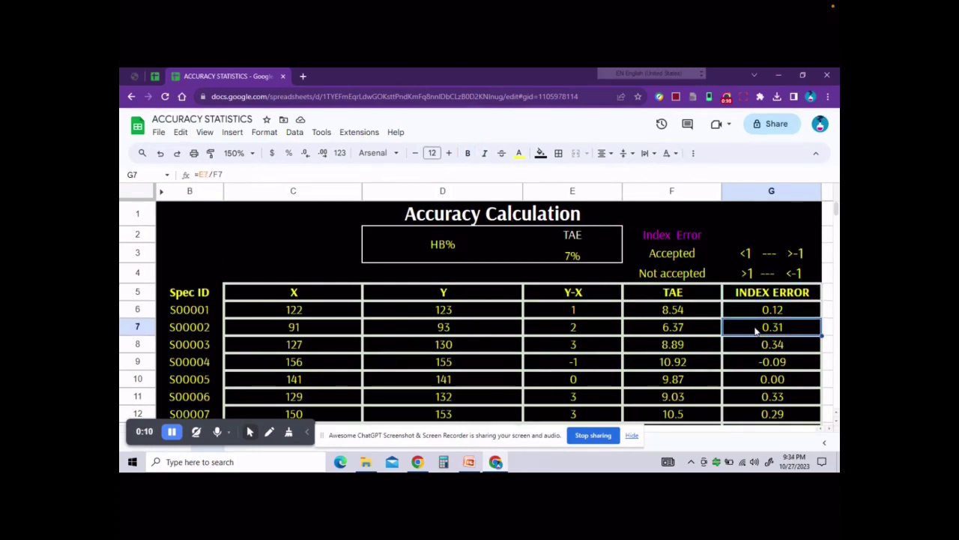
pyautogui.click(669, 237)
pyautogui.click(669, 257)
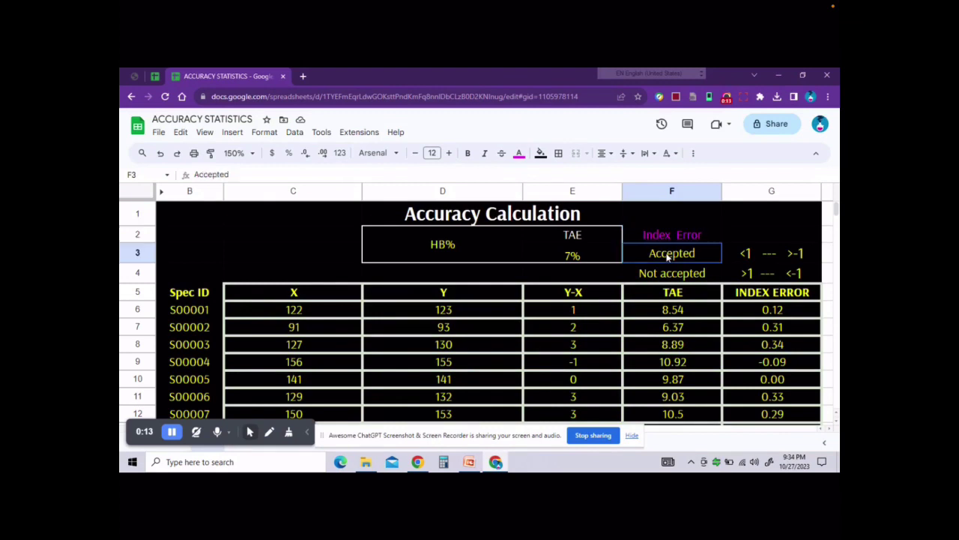
pyautogui.click(777, 314)
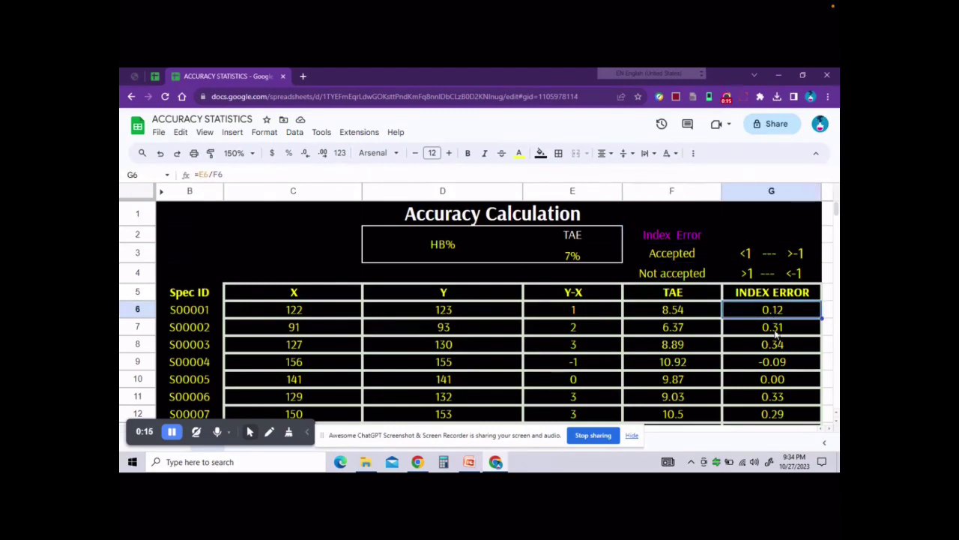
pyautogui.click(777, 330)
pyautogui.click(746, 257)
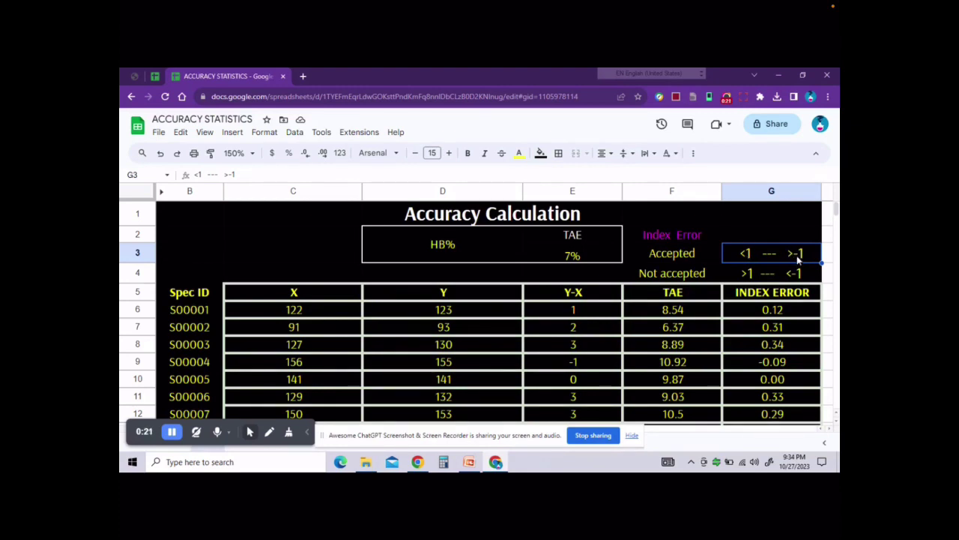
# Examine the Not accepted limits in G4 and check the INDEX ERROR values of the samples down the column against them
pyautogui.click(702, 276)
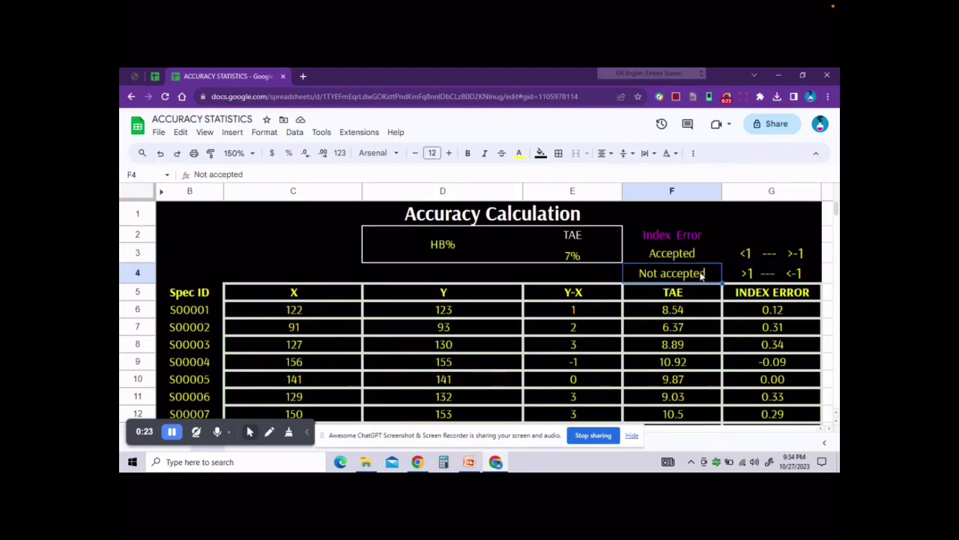
pyautogui.click(747, 276)
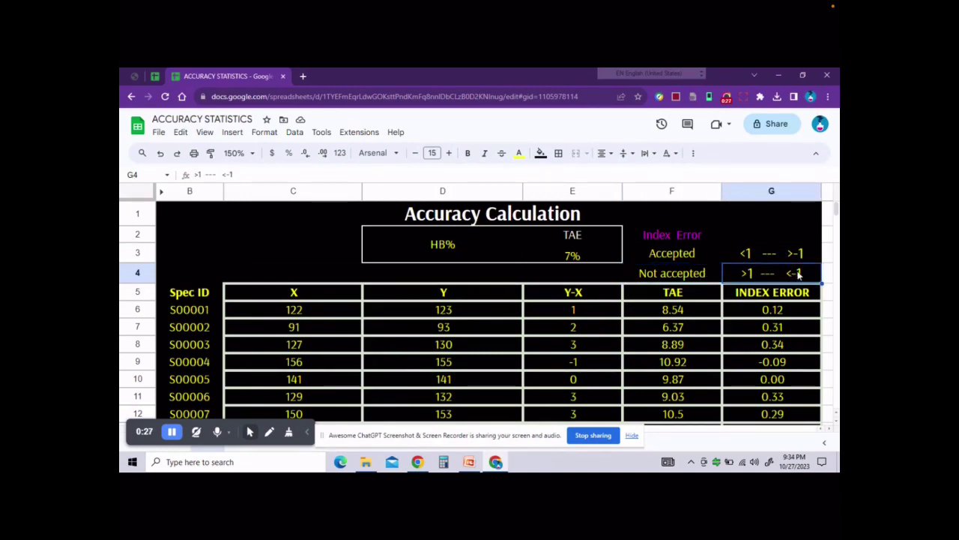
pyautogui.click(788, 313)
pyautogui.scroll(-1, 788, 318)
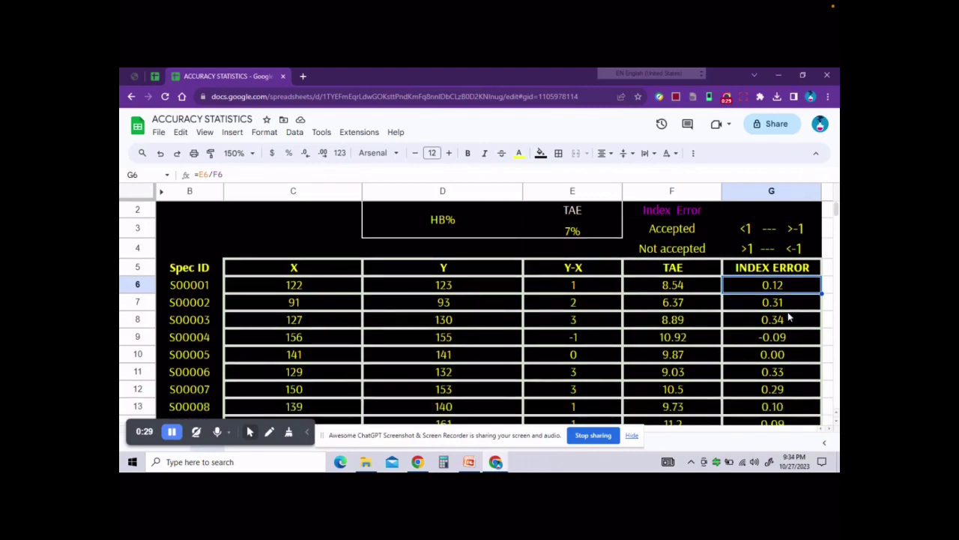
pyautogui.scroll(-4, 789, 317)
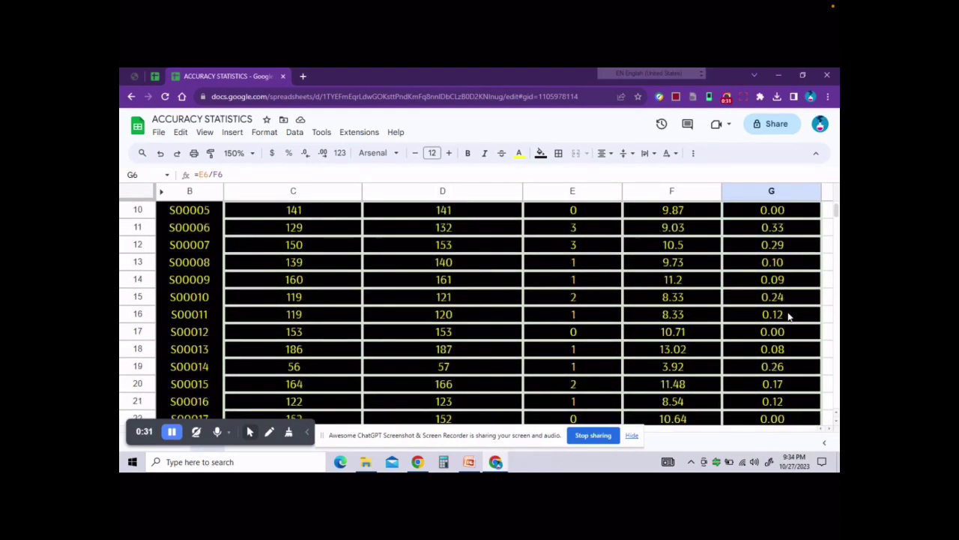
pyautogui.scroll(-2, 789, 316)
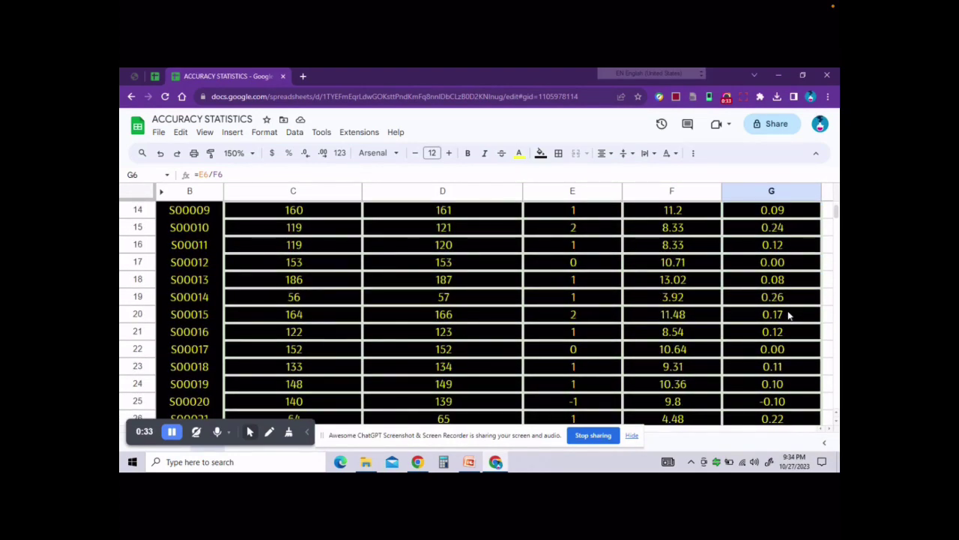
pyautogui.scroll(-4, 788, 316)
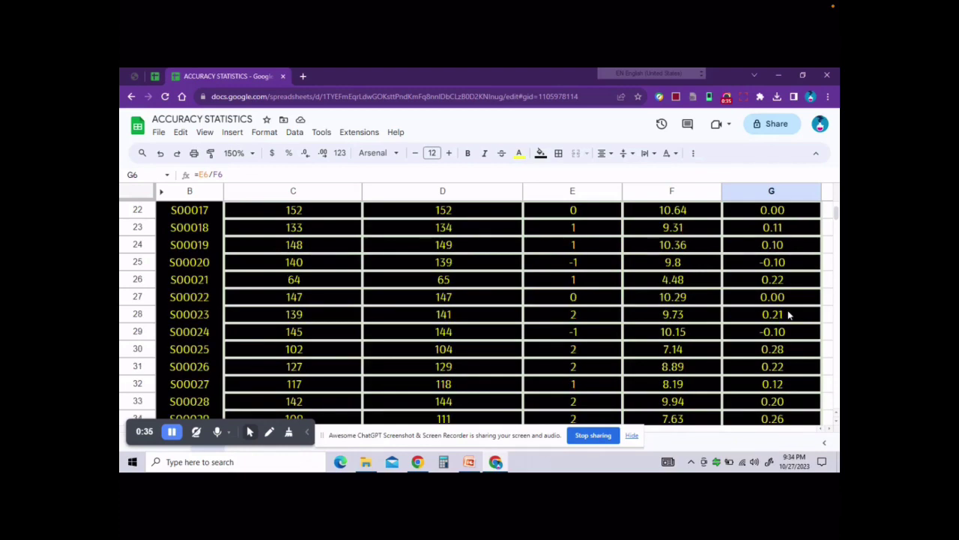
pyautogui.scroll(-5, 788, 316)
pyautogui.scroll(5, 788, 315)
pyautogui.scroll(10, 788, 315)
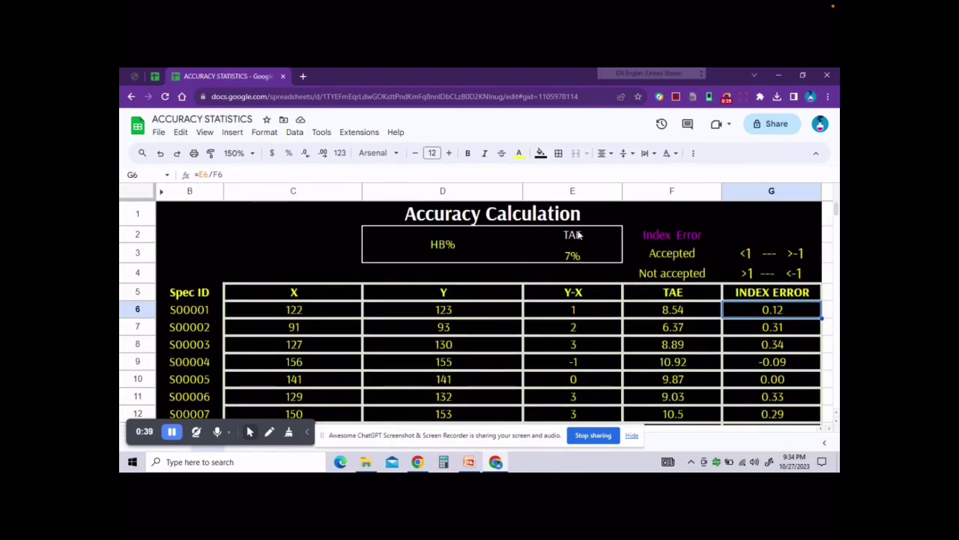
# Review the Accuracy Calculation title, the Y column header and the HB% label
pyautogui.click(502, 215)
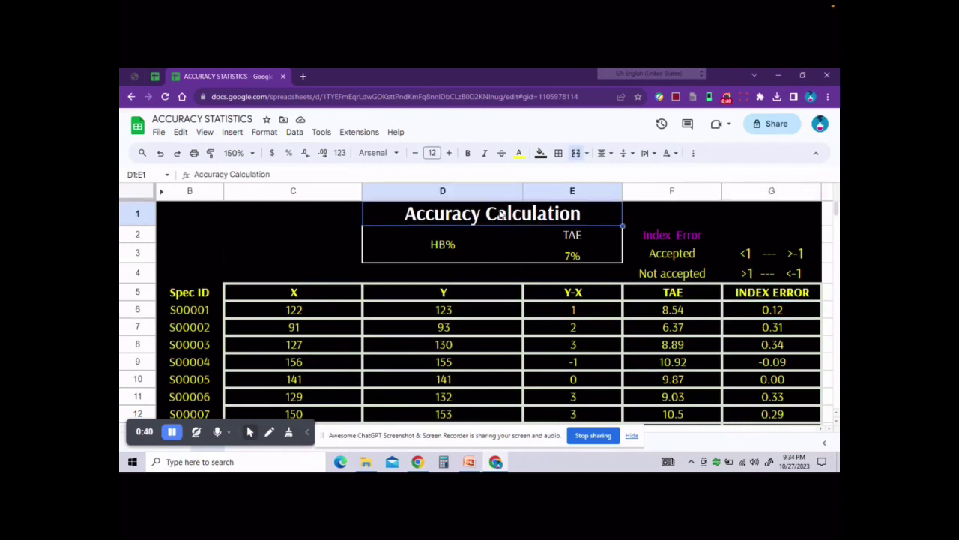
pyautogui.click(449, 294)
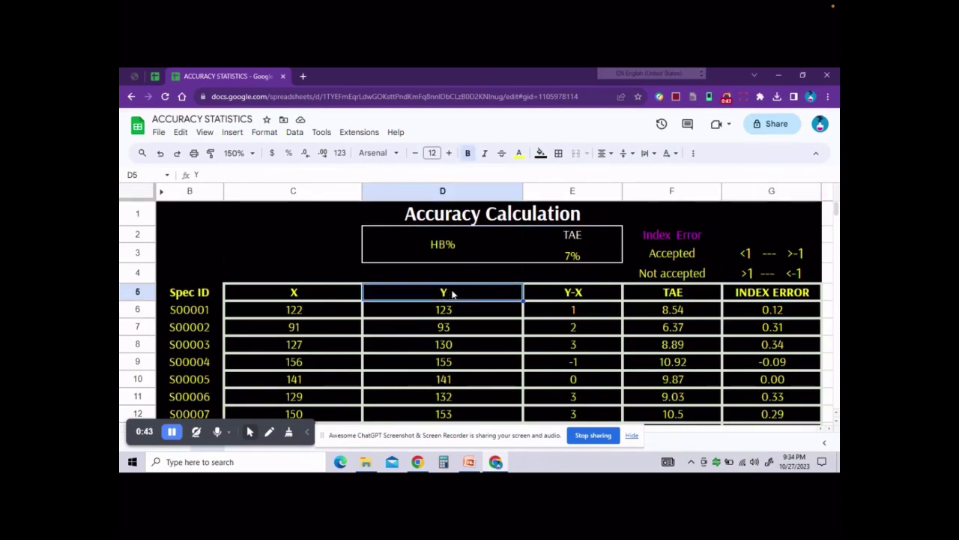
pyautogui.click(440, 253)
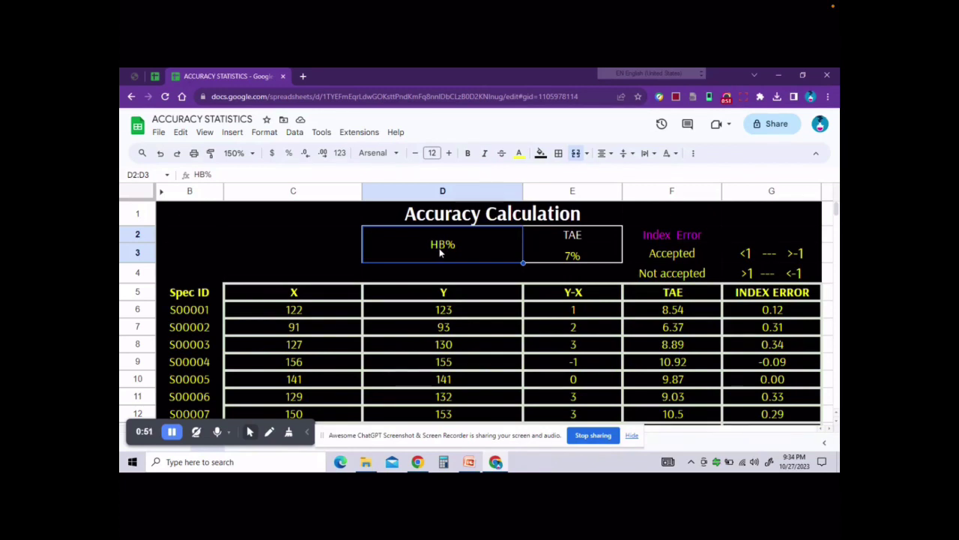
pyautogui.click(319, 252)
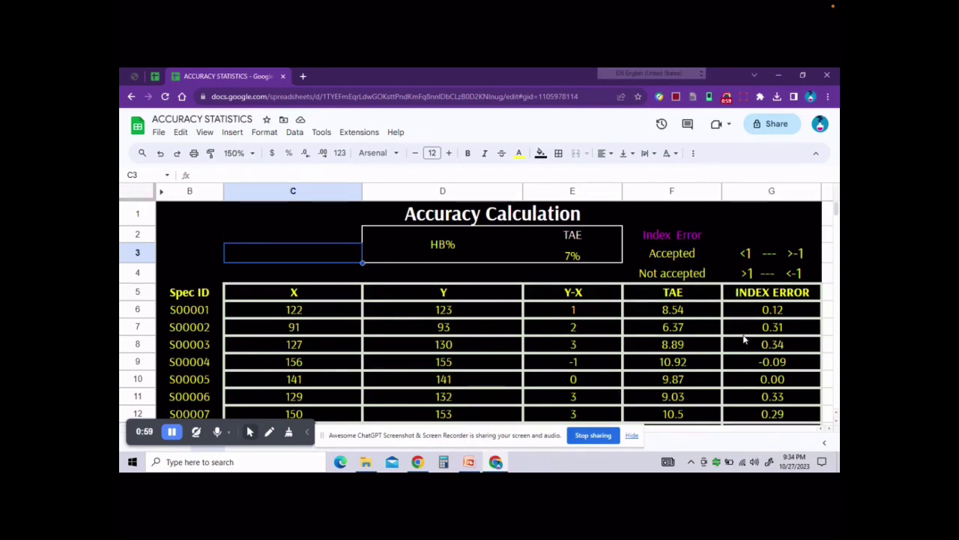
# Inspect the INDEX ERROR cells of samples S00001 to S00005 one by one
pyautogui.scroll(-1, 732, 307)
pyautogui.click(747, 293)
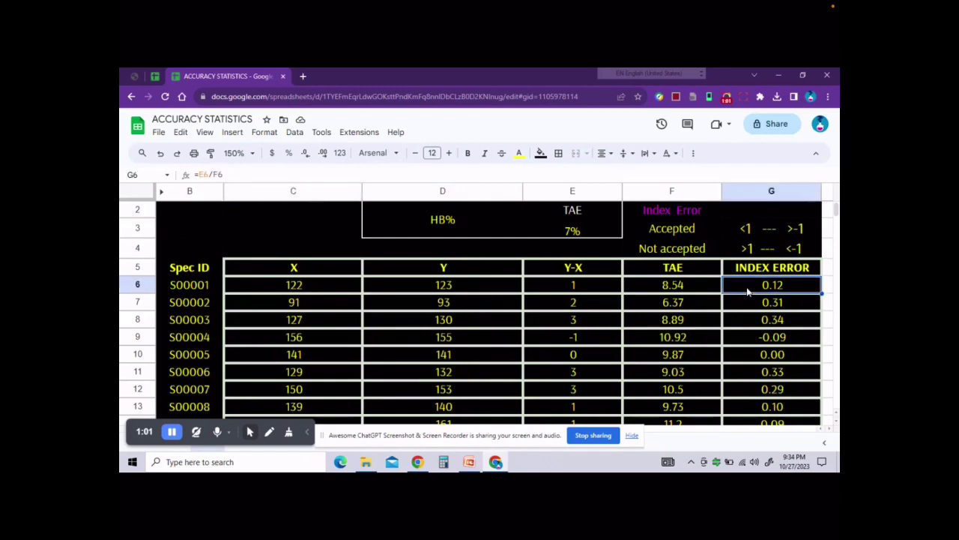
pyautogui.click(746, 306)
pyautogui.click(752, 326)
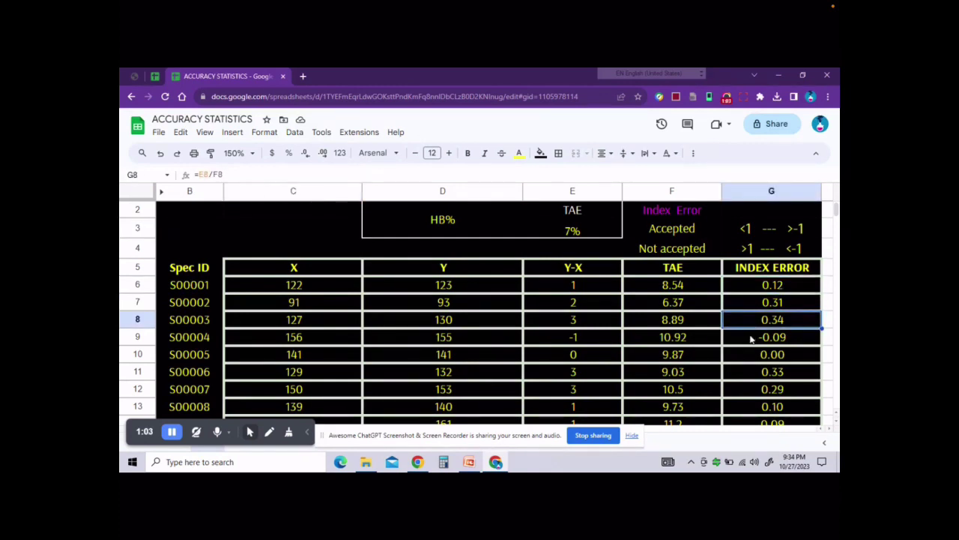
pyautogui.click(751, 339)
pyautogui.click(752, 362)
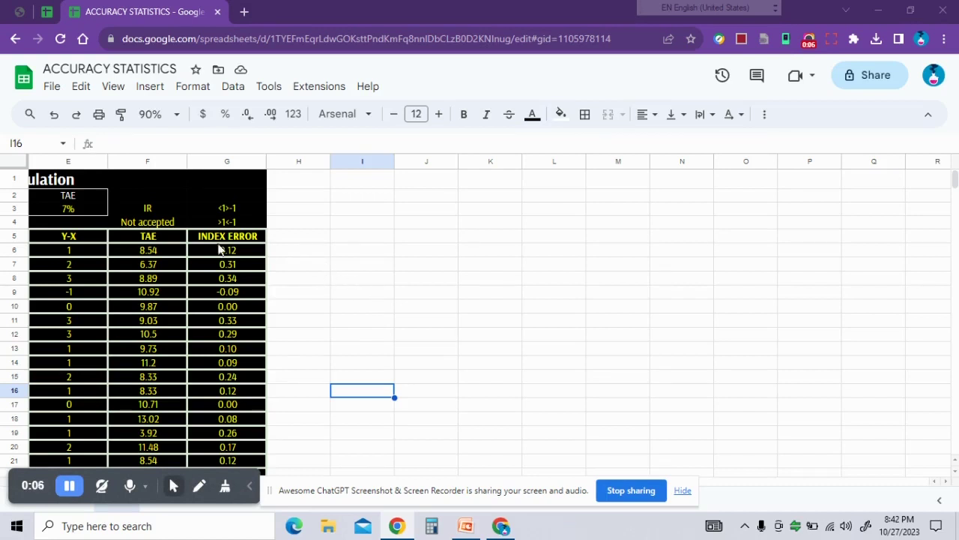
# Insert a scatter chart of the INDEX ERROR column using the range G5:G59
pyautogui.moveTo(208, 237); pyautogui.dragTo(246, 307)
pyautogui.scroll(10, 293, 317)
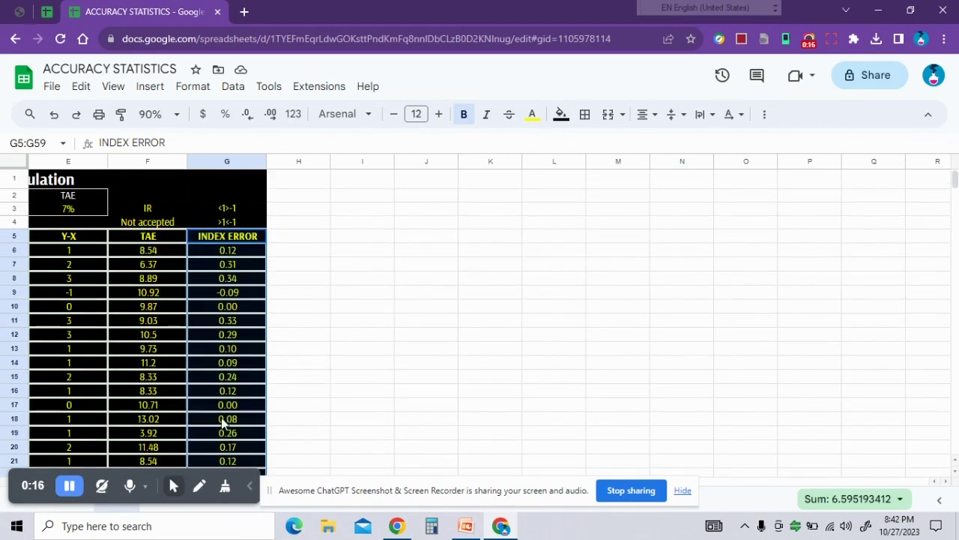
pyautogui.click(767, 119)
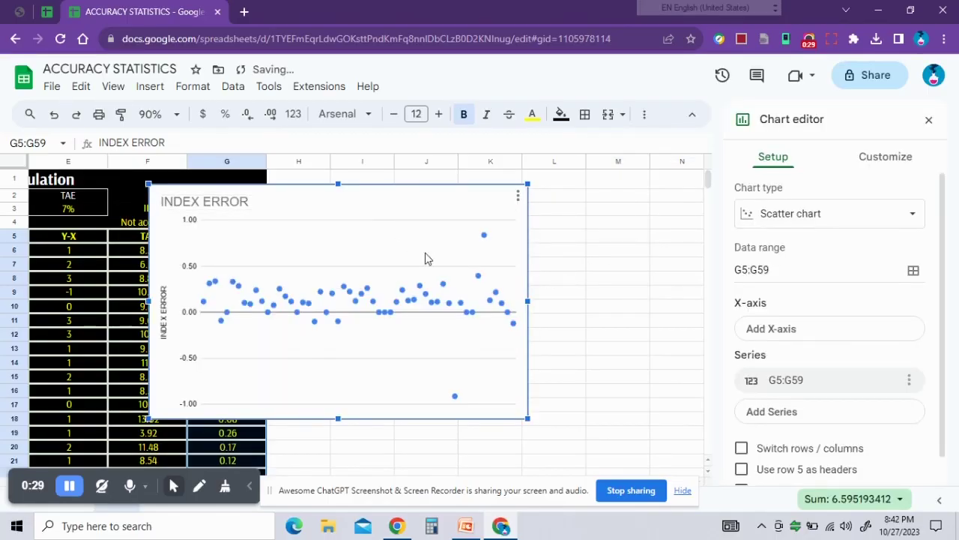
# Resize the INDEX ERROR chart so it clears the data table, spanning about columns H to M and reaching down to row 21
pyautogui.moveTo(528, 300); pyautogui.dragTo(657, 300)
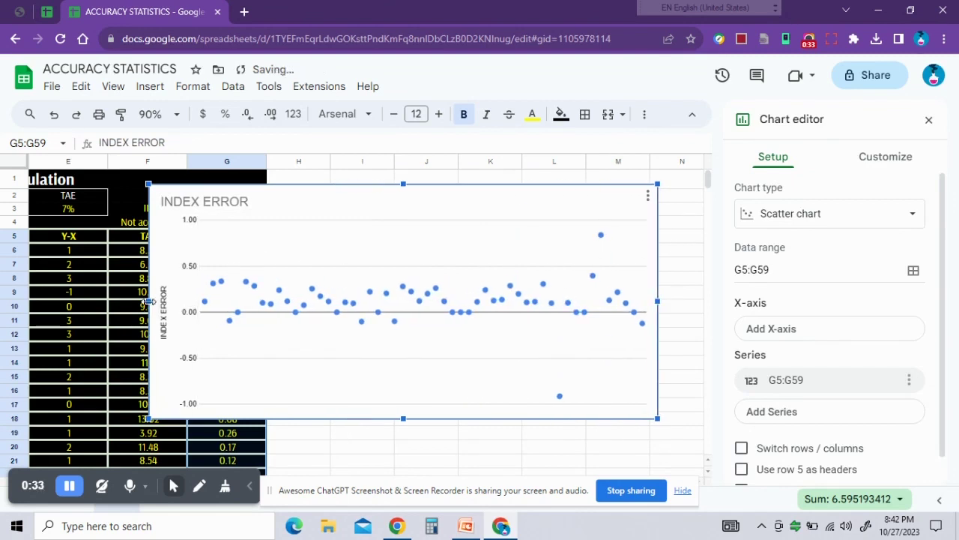
pyautogui.moveTo(148, 301); pyautogui.dragTo(286, 301)
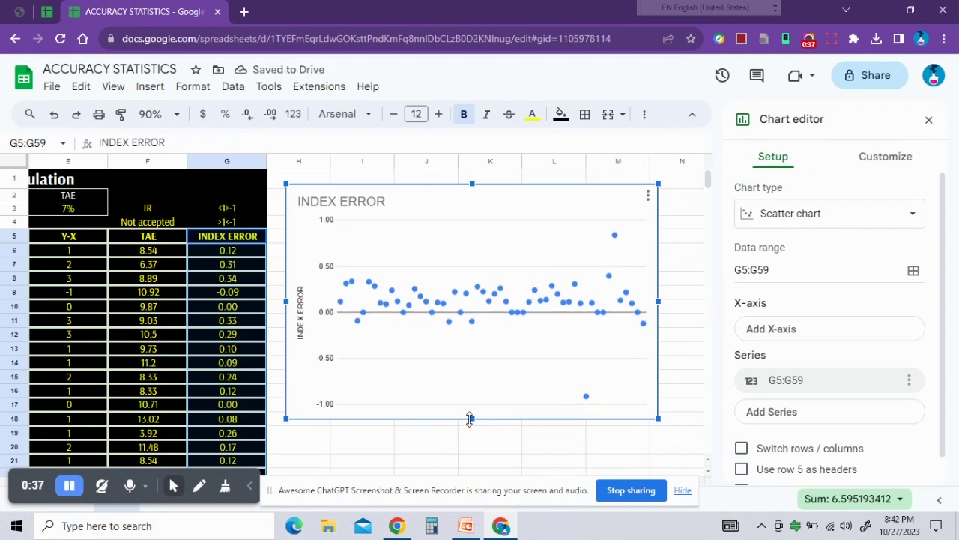
pyautogui.moveTo(470, 420); pyautogui.dragTo(474, 461)
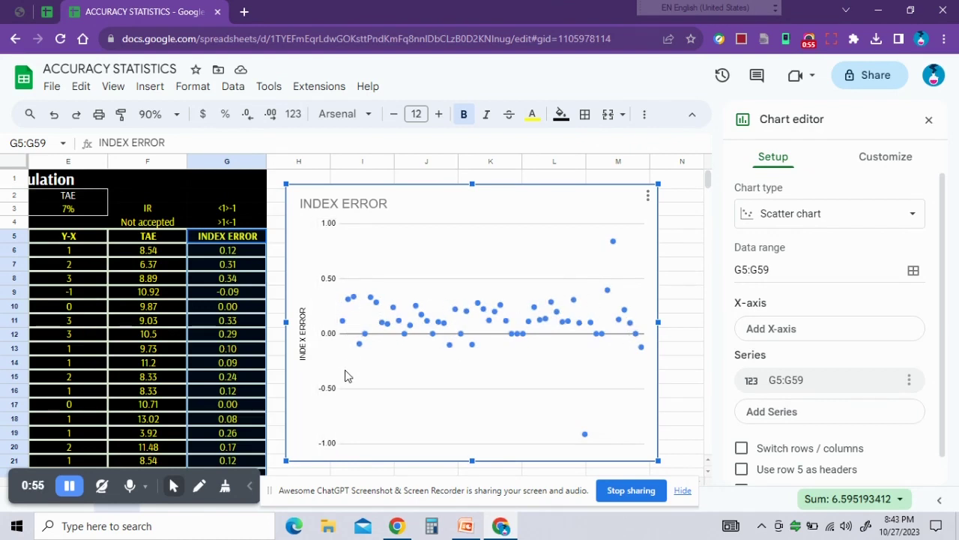
# Examine the highest and lowest outlying points on the INDEX ERROR chart, and close the chart editor
pyautogui.click(612, 244)
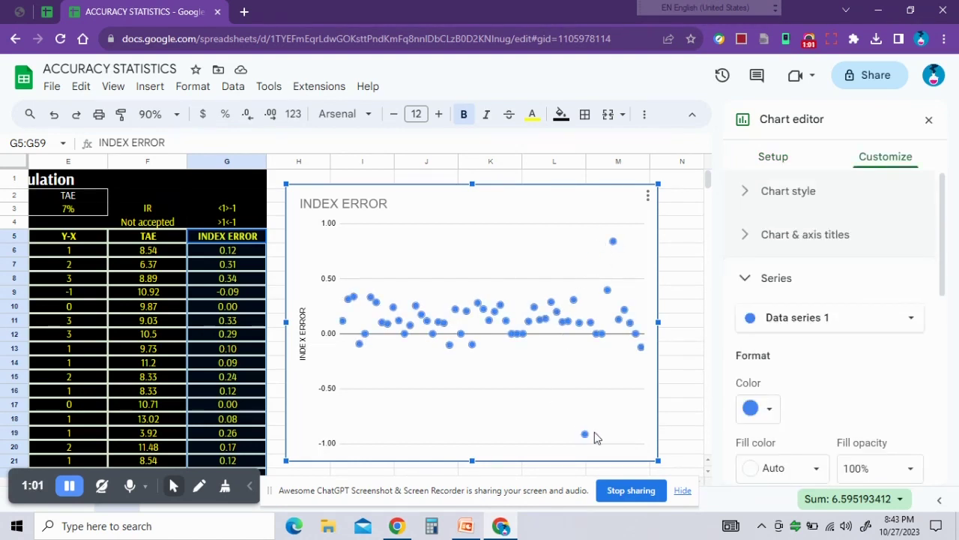
pyautogui.click(585, 435)
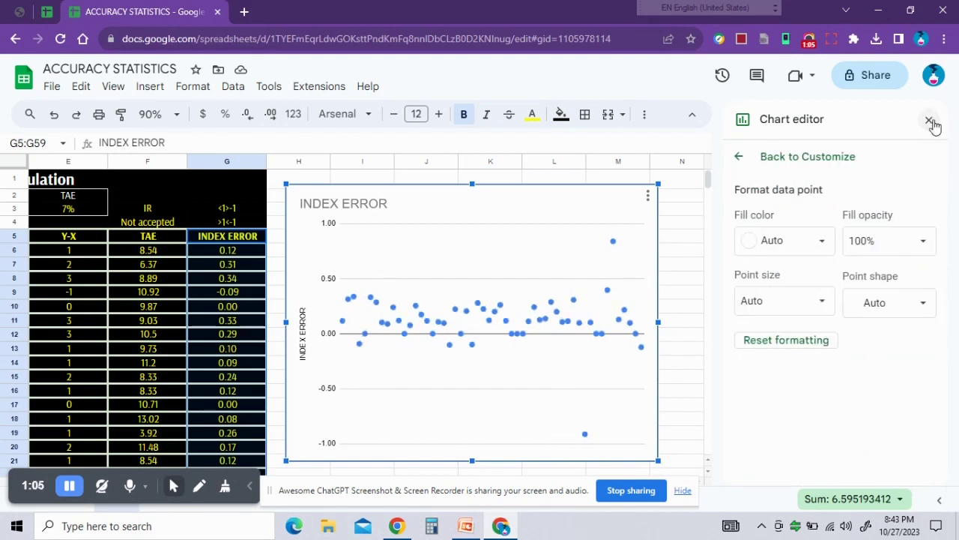
pyautogui.press('Escape')
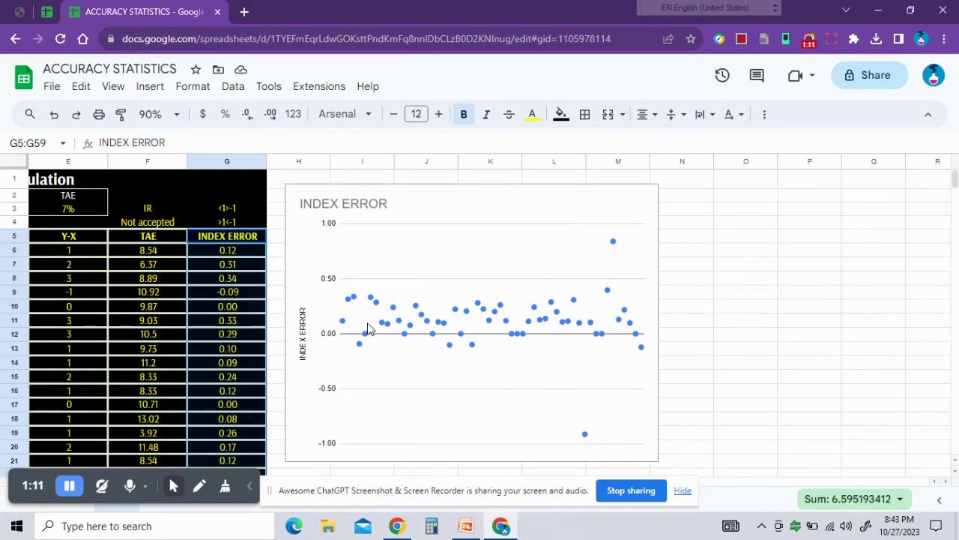
# Widen the INDEX ERROR chart so it extends across to column Q
pyautogui.click(658, 322)
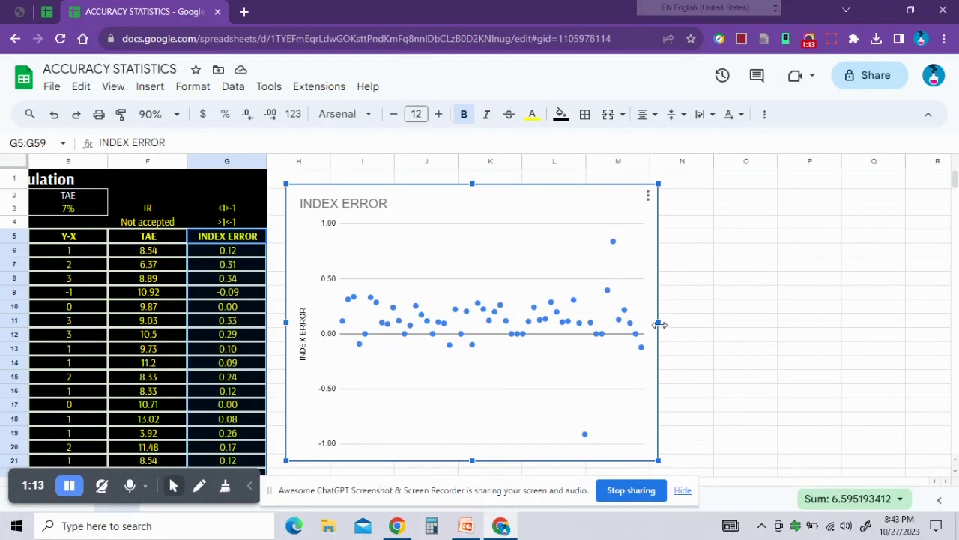
pyautogui.moveTo(658, 324); pyautogui.dragTo(881, 322)
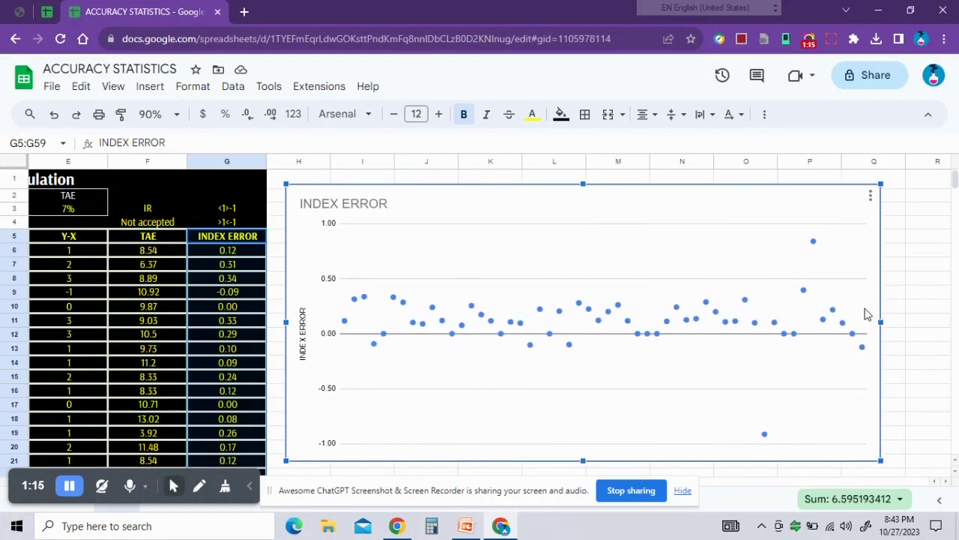